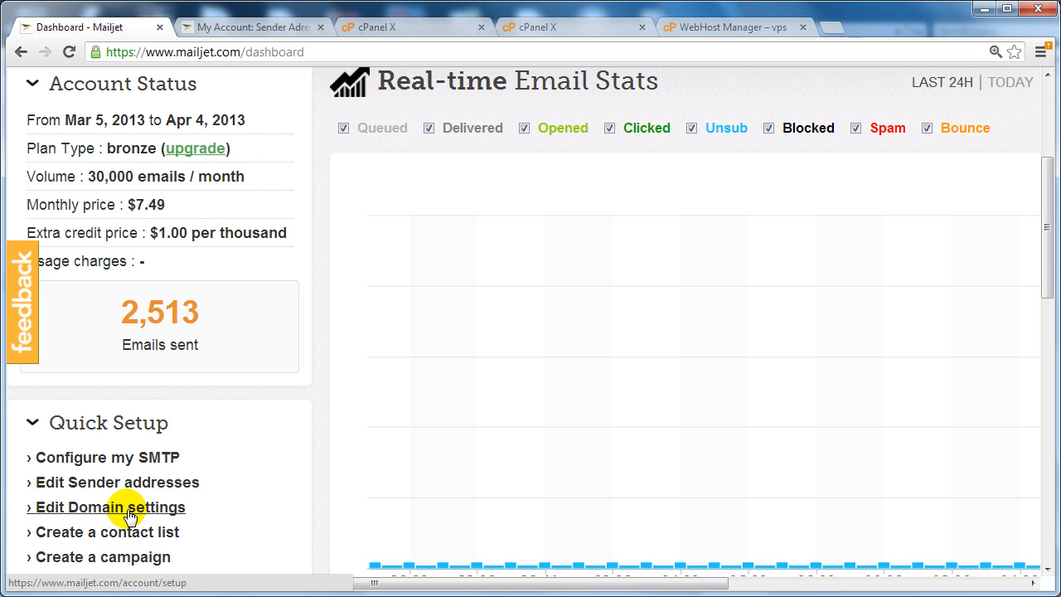
Open Sender Addresses and read the Method 1 single-address and Method 2 whole-domain options.
click(113, 484)
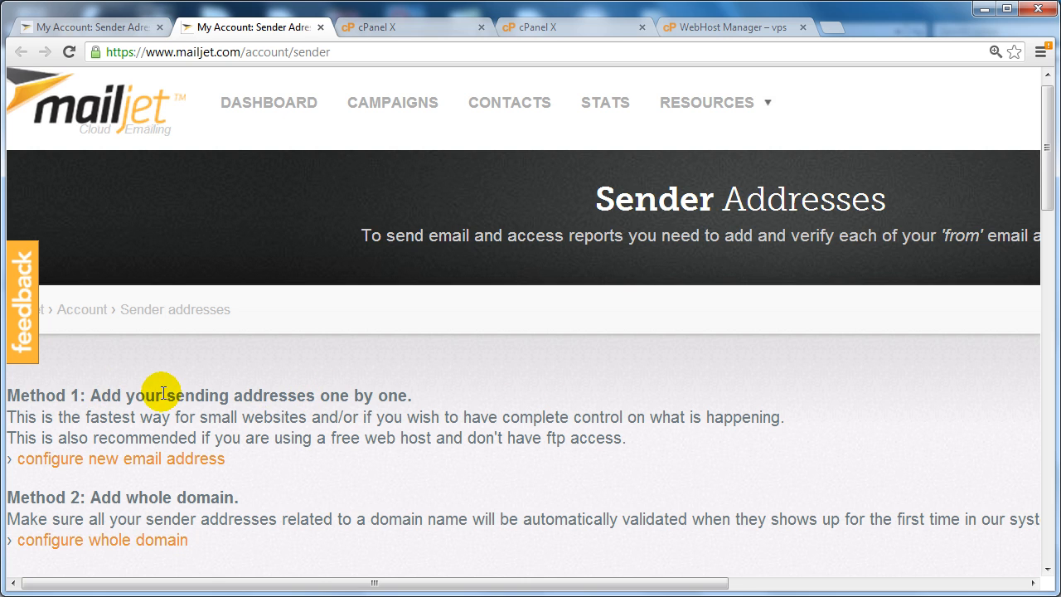
drag(161, 392, 265, 440)
click(275, 434)
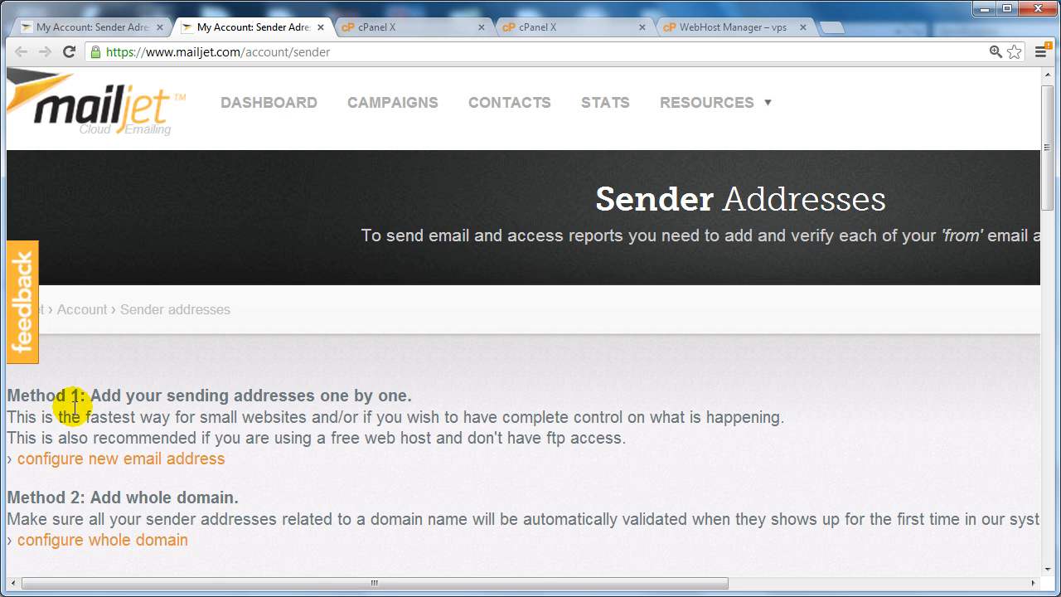
drag(101, 409, 364, 411)
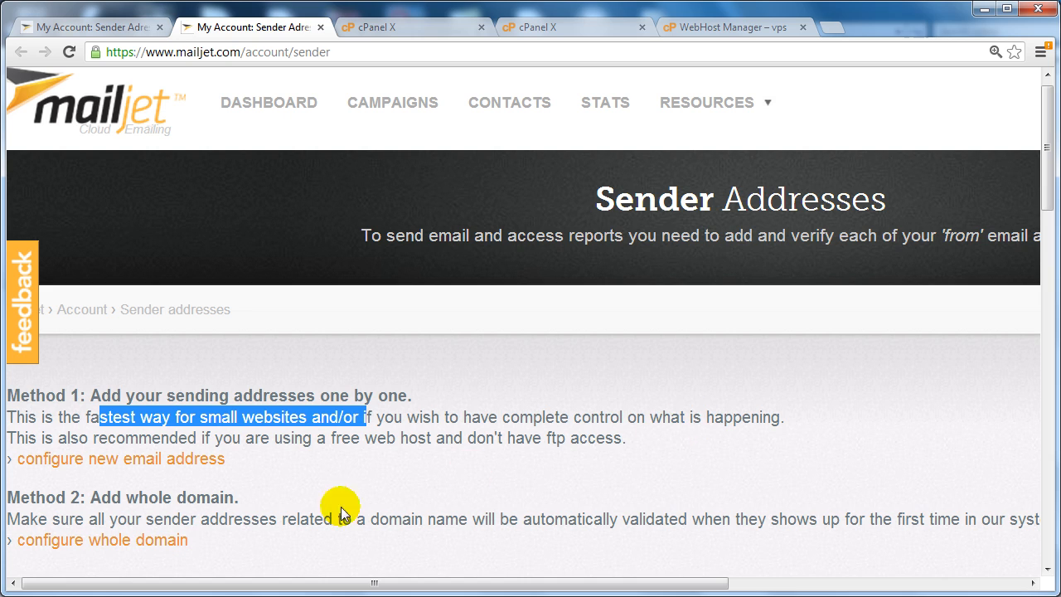
click(100, 500)
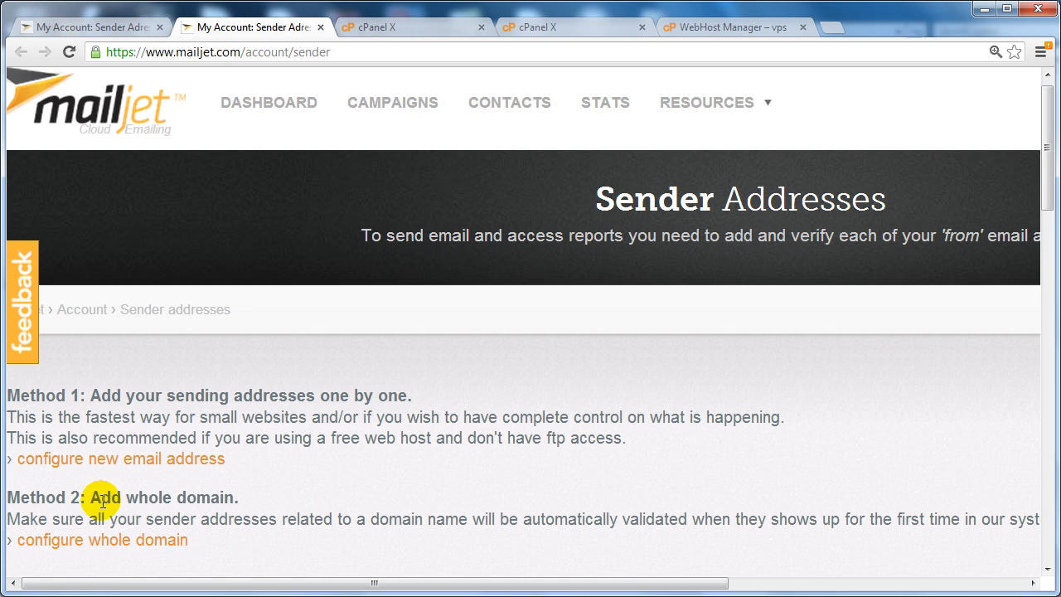
drag(101, 498, 279, 515)
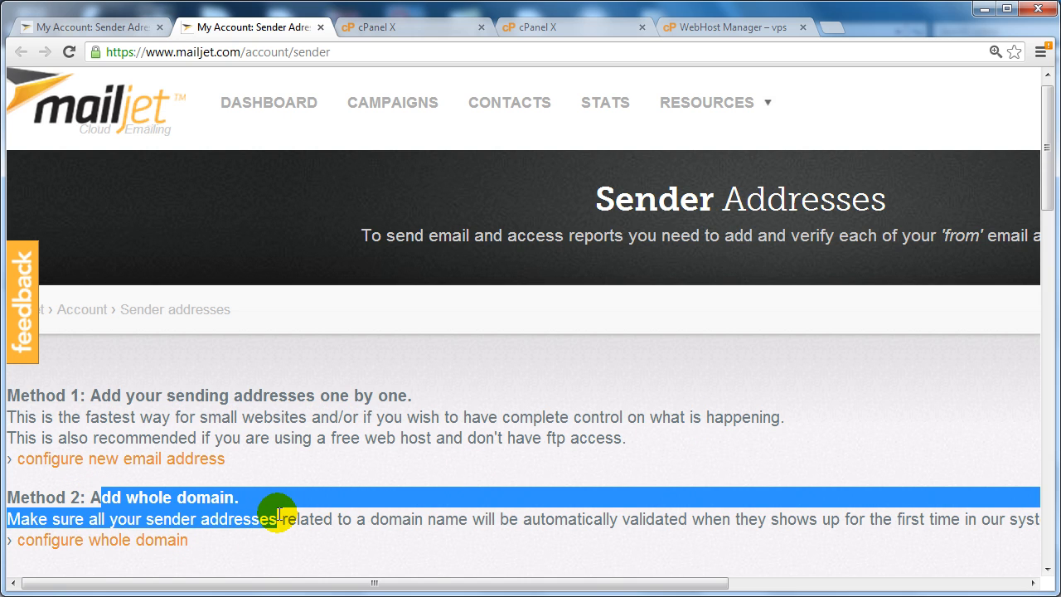
click(276, 516)
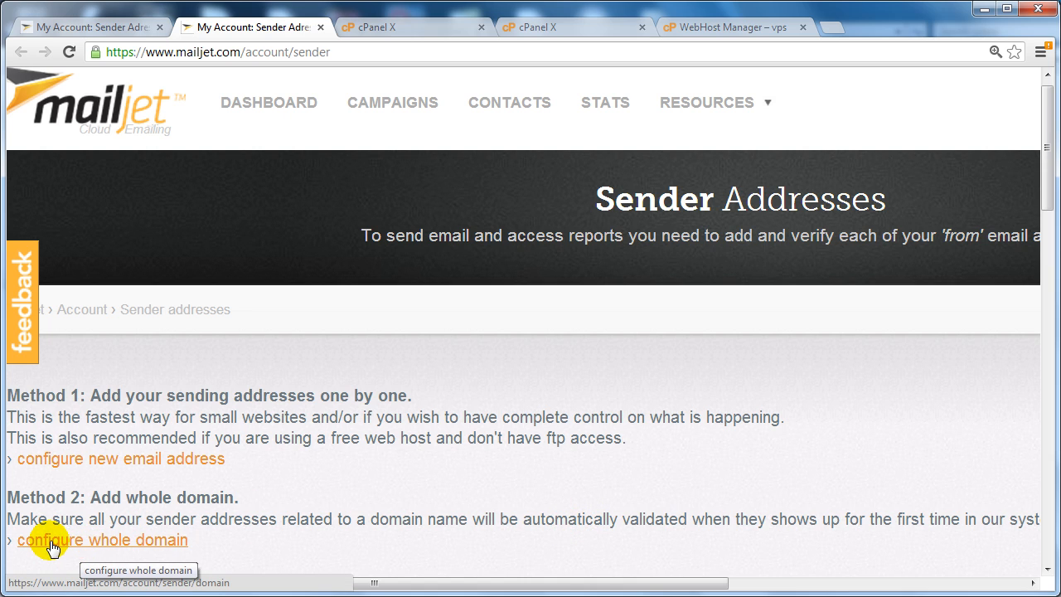
Open the new sender address form and enter the domain's support mailbox address.
middle_click(183, 469)
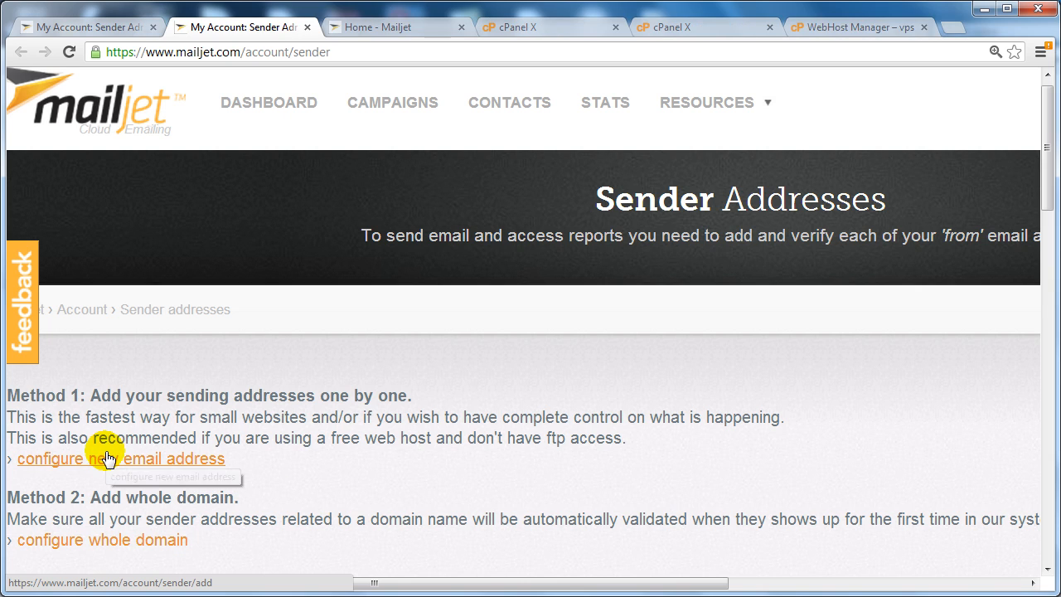
click(197, 461)
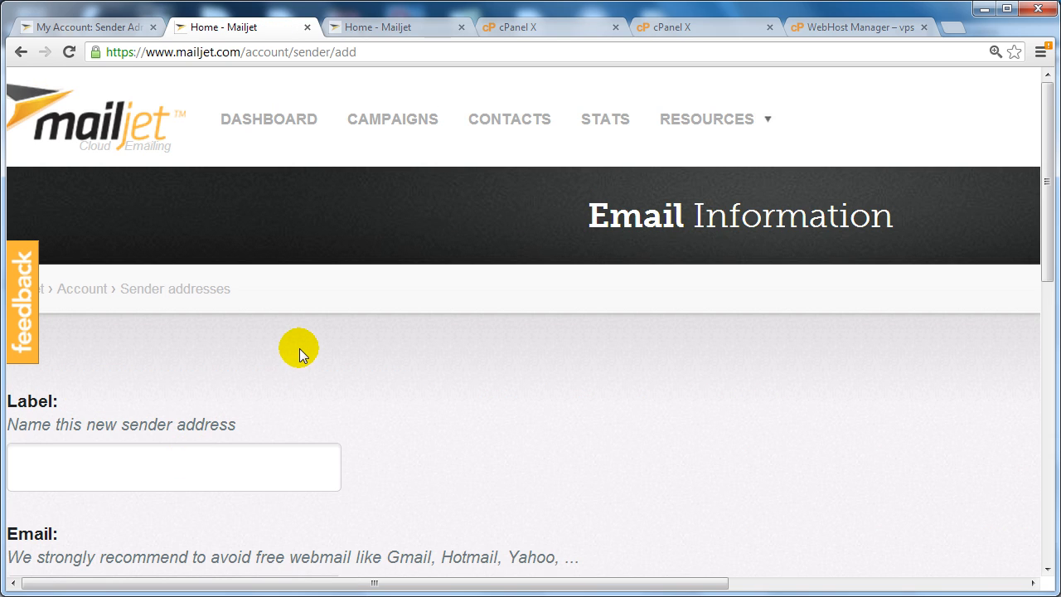
scroll(299, 348, down, 1)
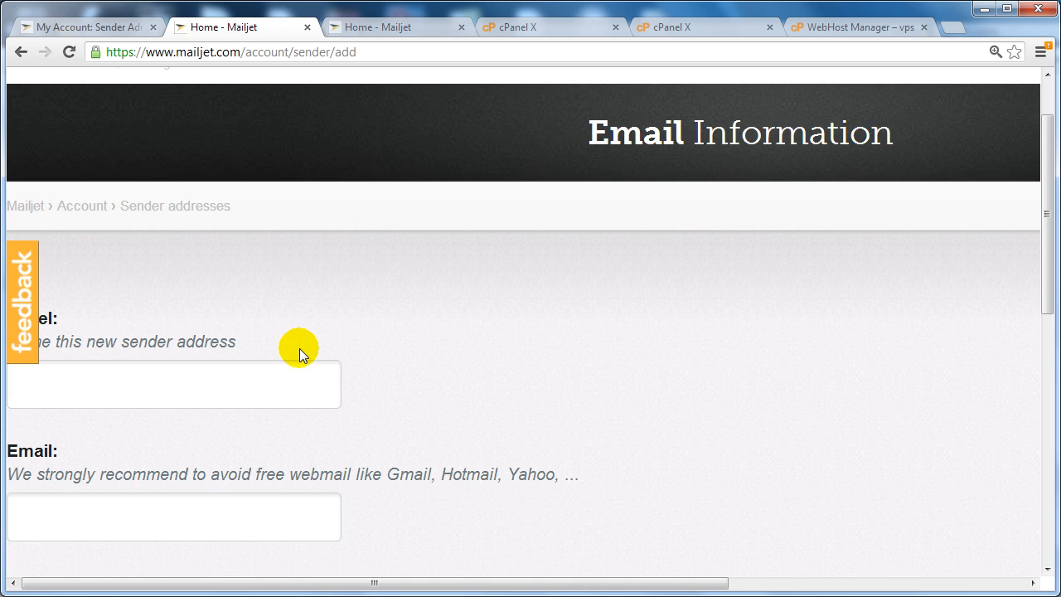
click(160, 397)
click(71, 517)
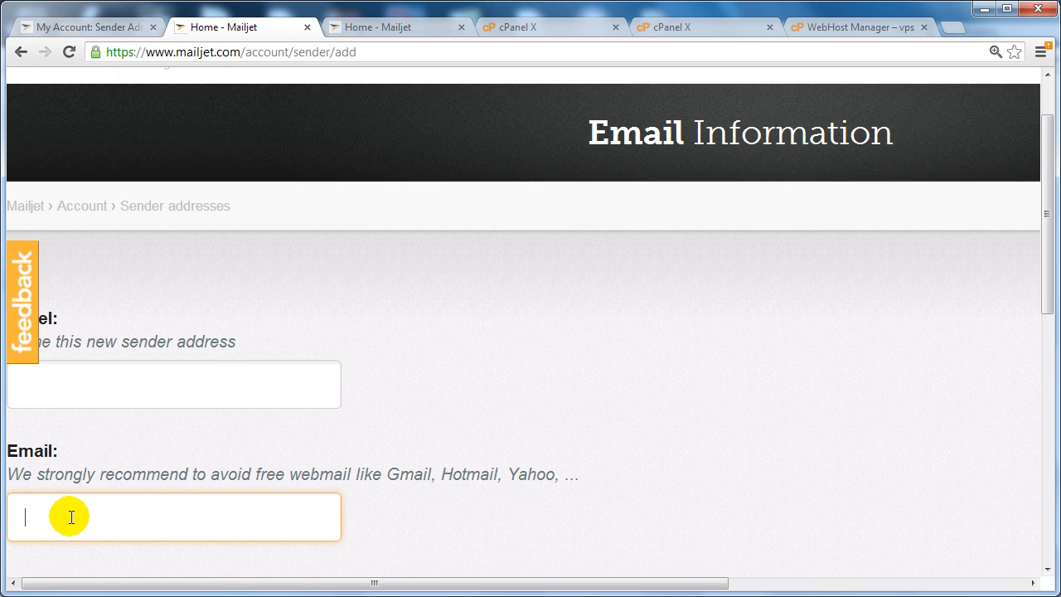
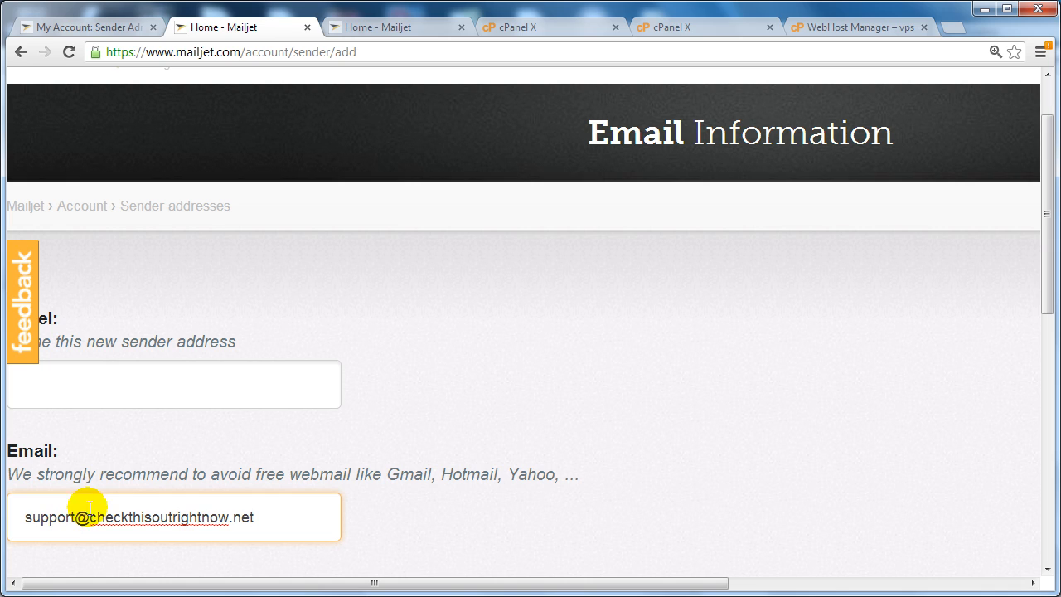
Label the sender CheckThisOutRightNow, set the email type to Both, and add it.
click(170, 386)
mouse_move(1049, 222)
mouse_down()
mouse_move(1051, 190)
mouse_move(1046, 219)
mouse_up()
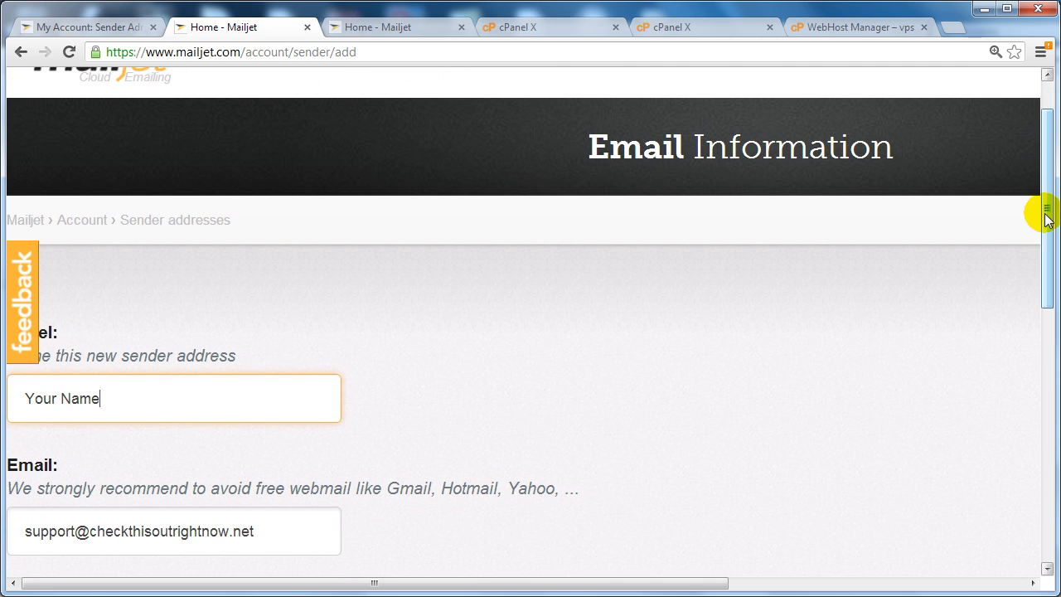
key(ctrl+a)
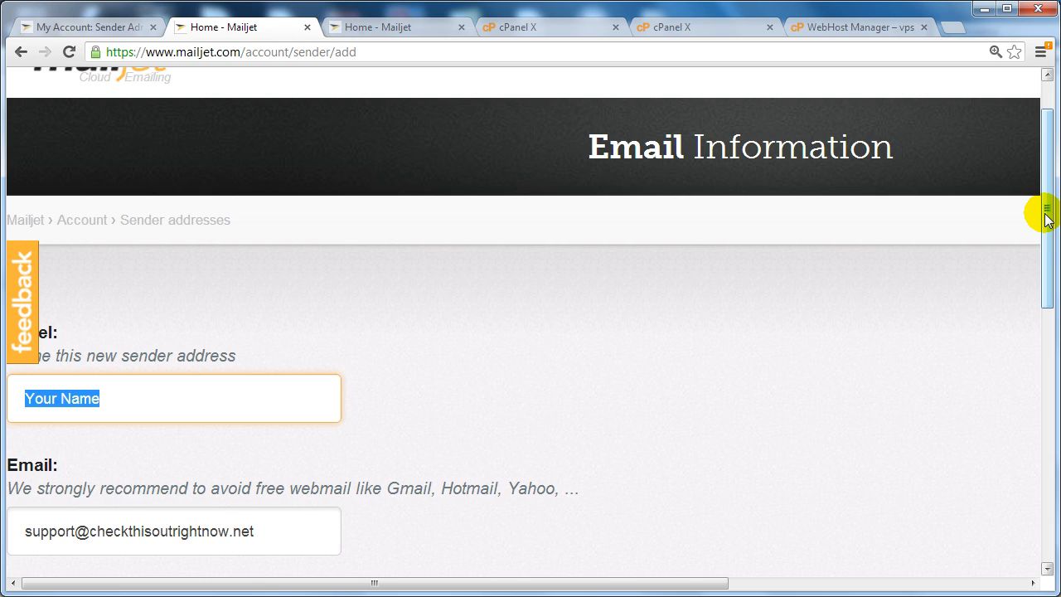
text(CheckThisOutRightNow)
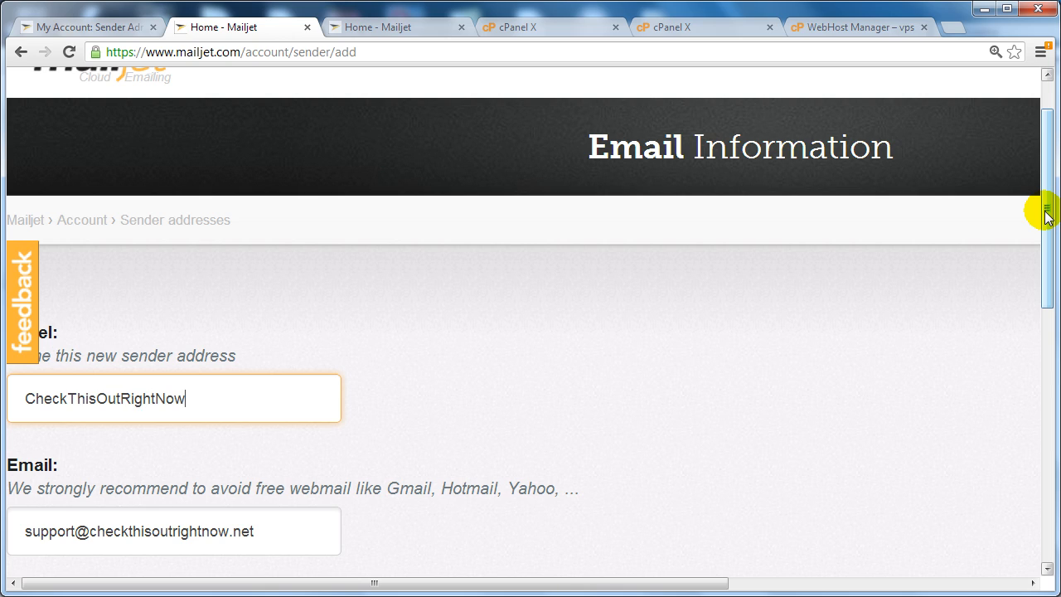
drag(1044, 221, 1037, 289)
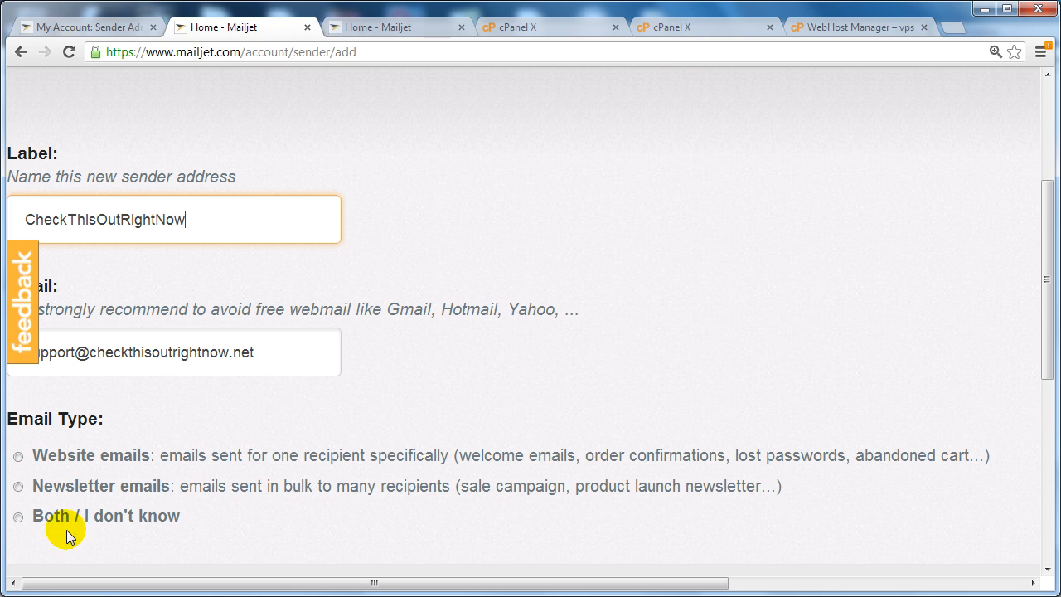
click(17, 516)
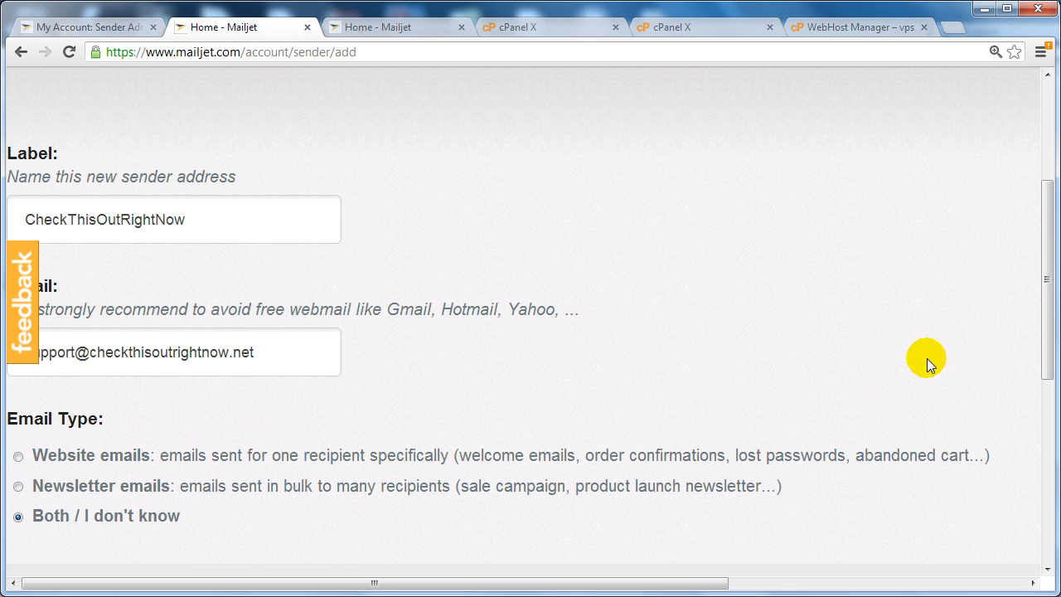
drag(1047, 292, 1049, 334)
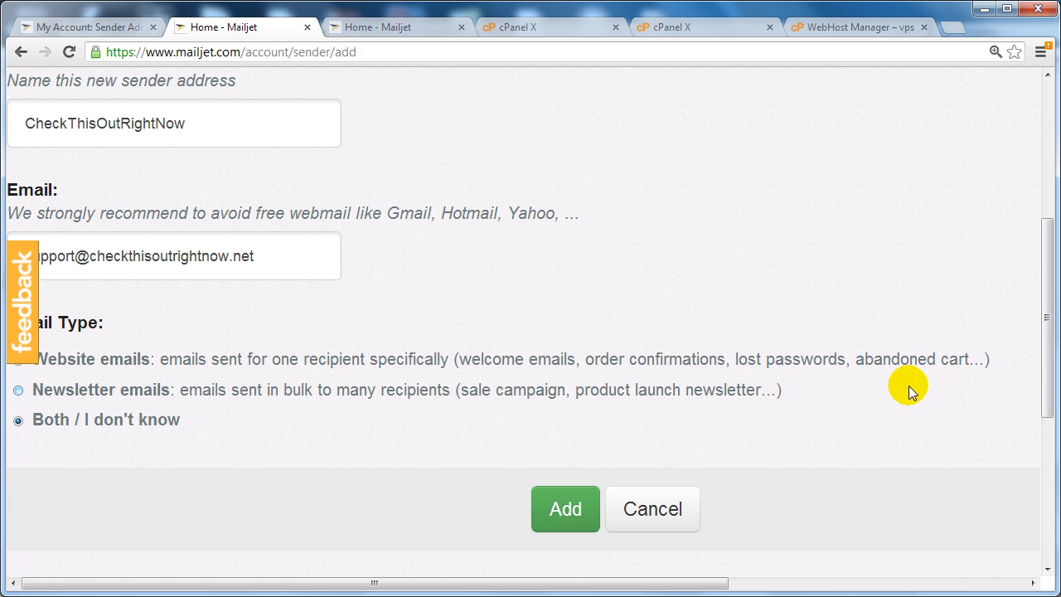
click(566, 513)
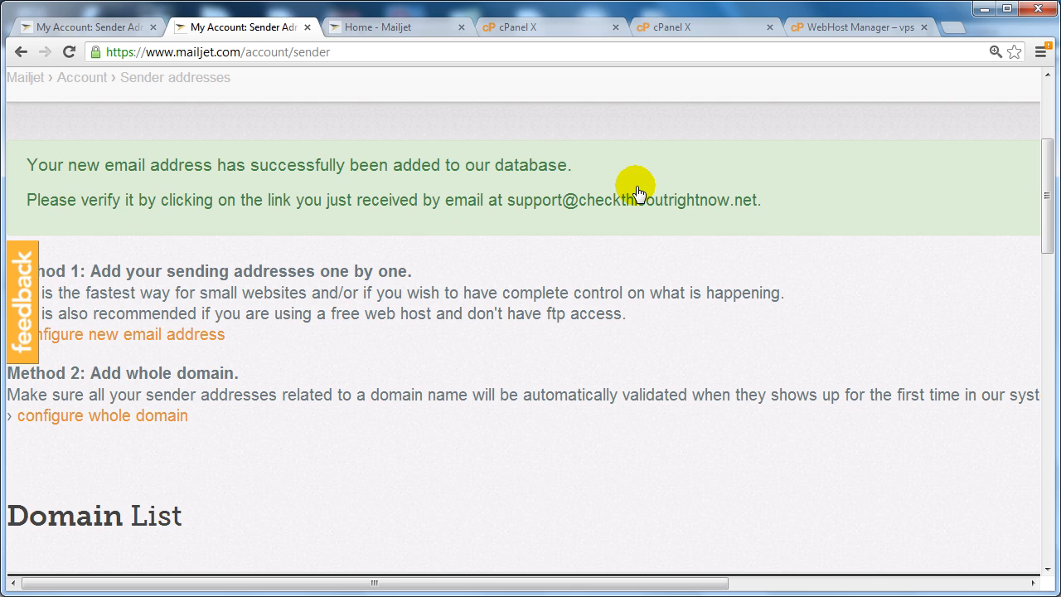
Open the support mailbox's webmail from cPanel Email Accounts using SquirrelMail.
click(564, 31)
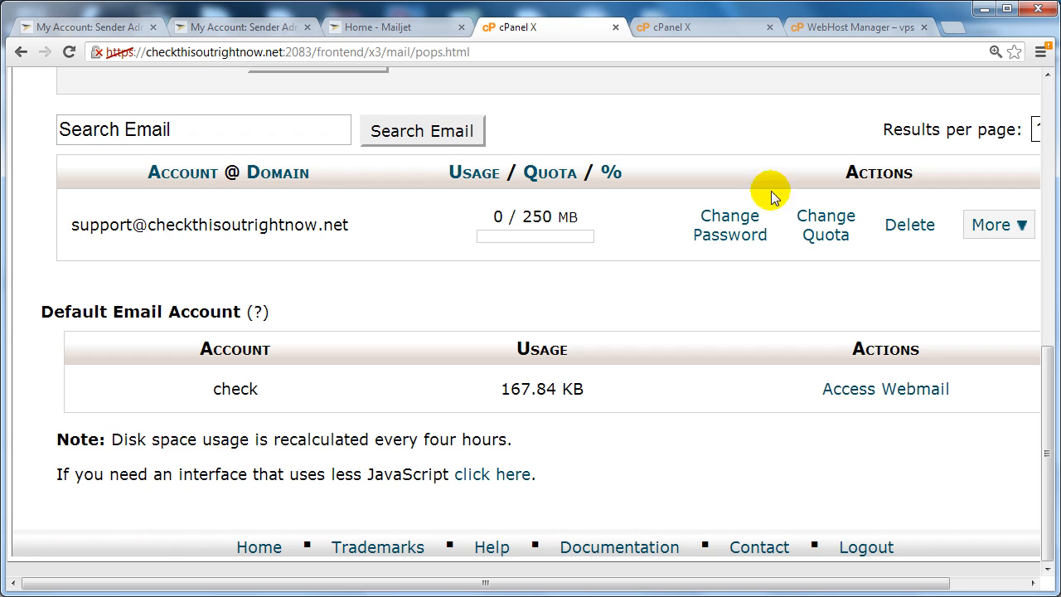
click(986, 227)
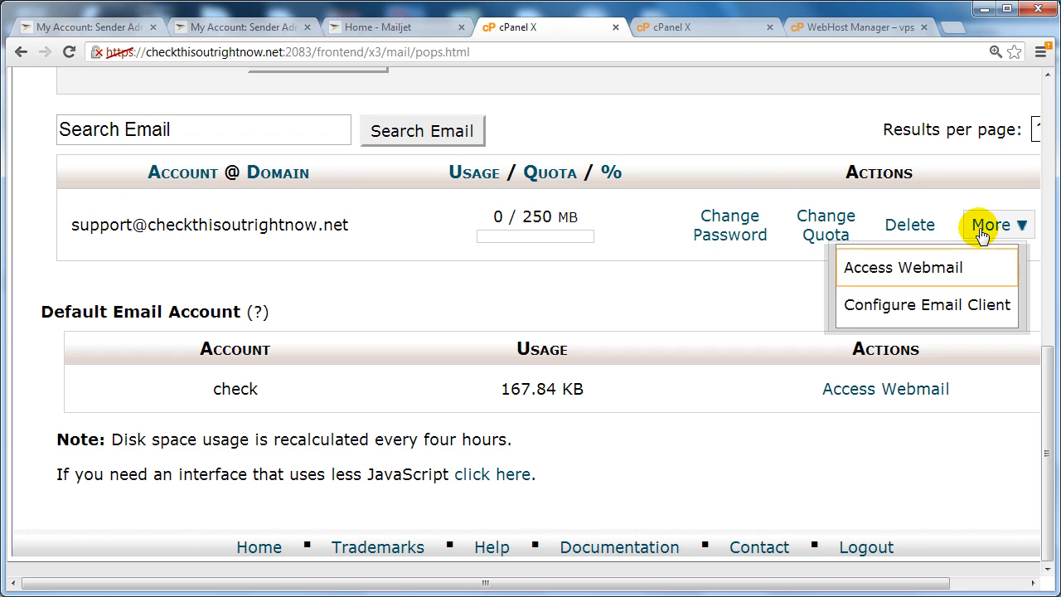
click(874, 270)
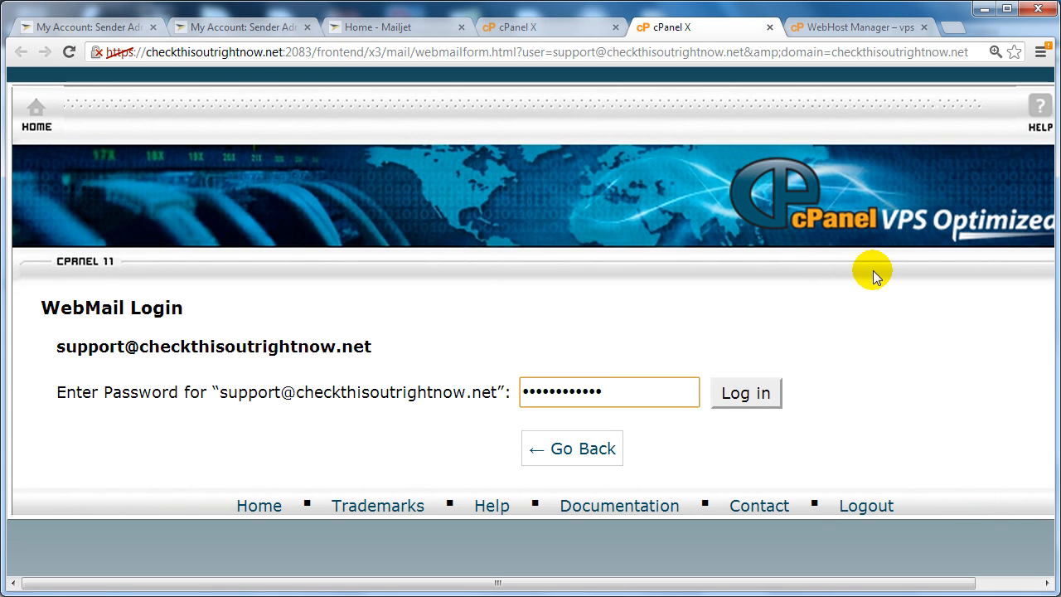
click(749, 394)
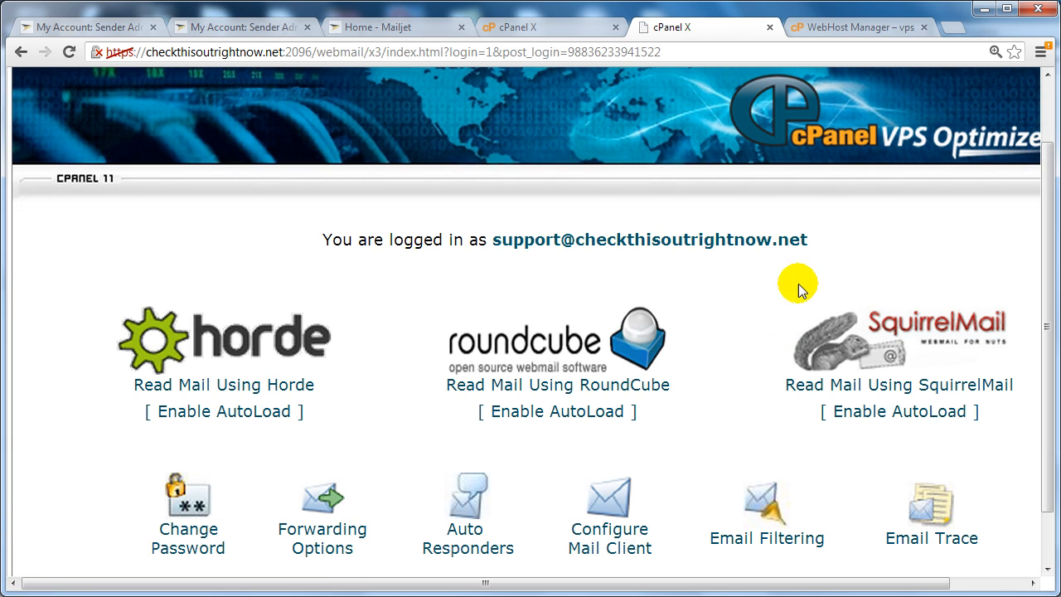
click(884, 327)
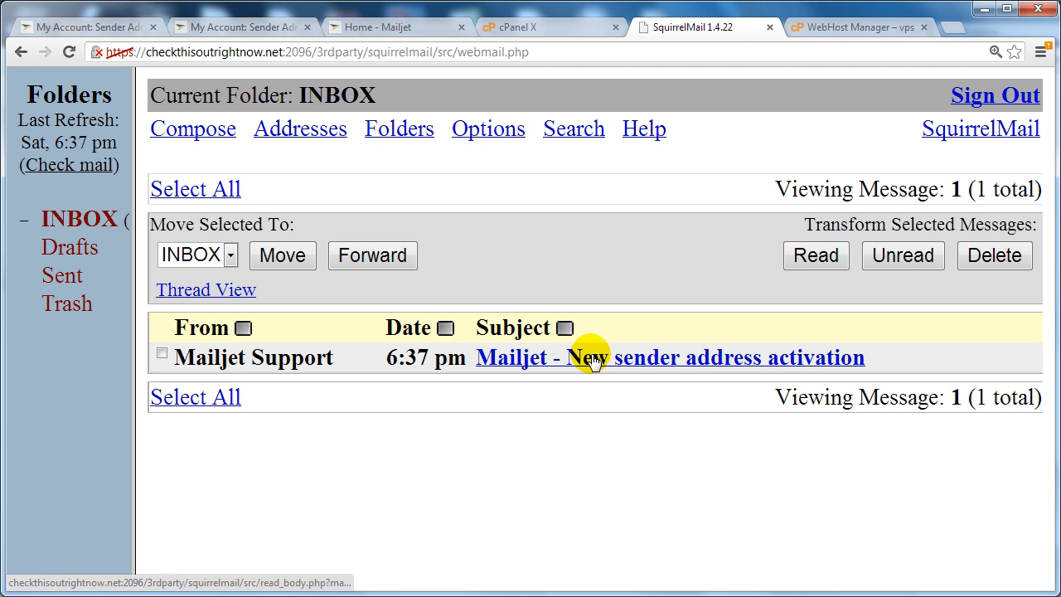
Activate the sender through Mailjet's activation email and continue to the Sender Addresses list.
click(799, 359)
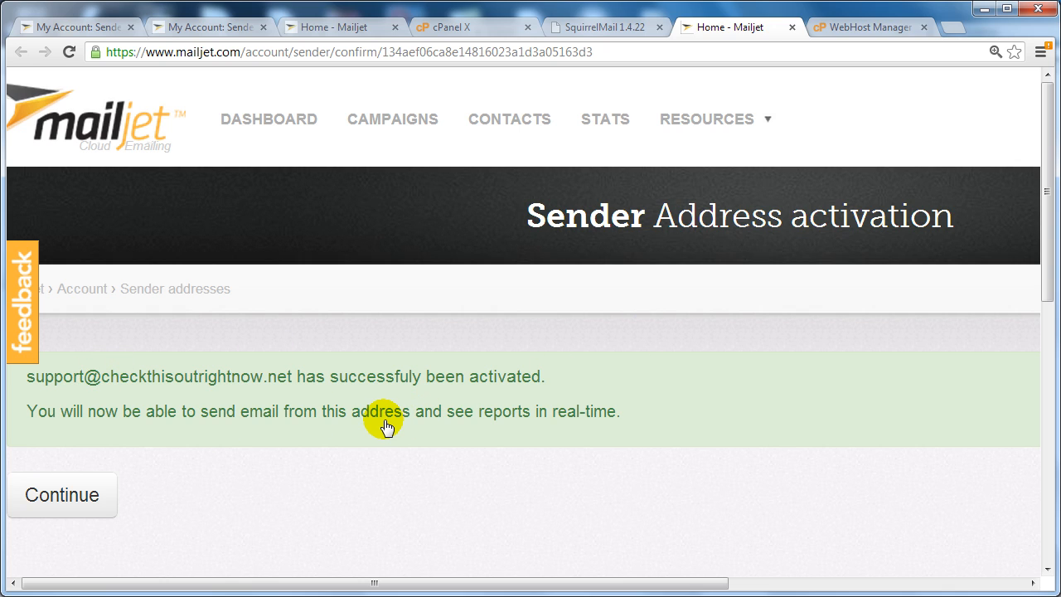
click(85, 507)
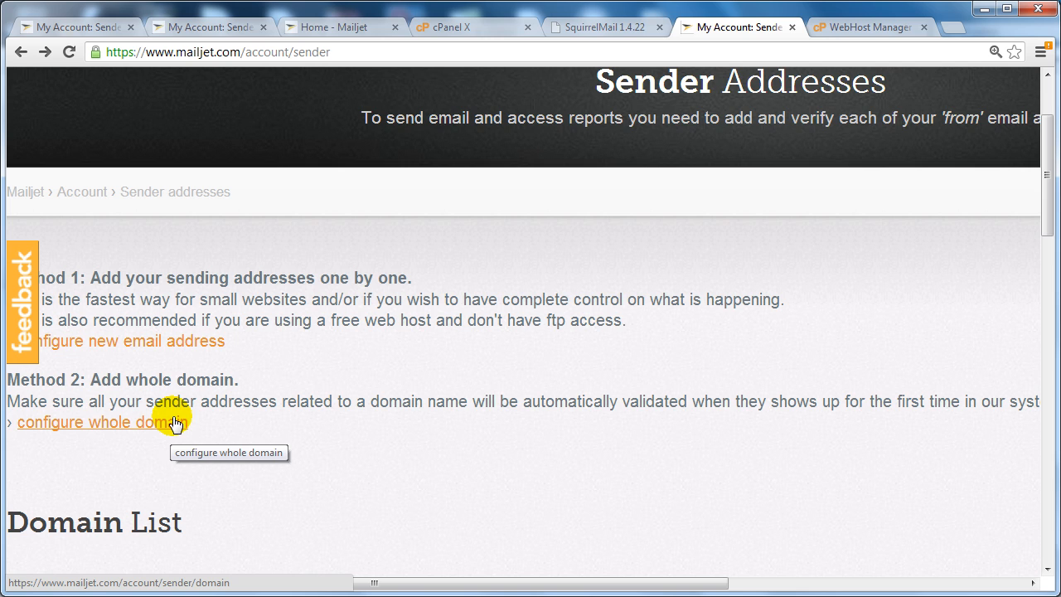
Add checkthisoutrightnow.net as a whole domain and copy the validation file name a98c1da1d0ff70c1d3f1bb734a13aca8.txt.
click(175, 424)
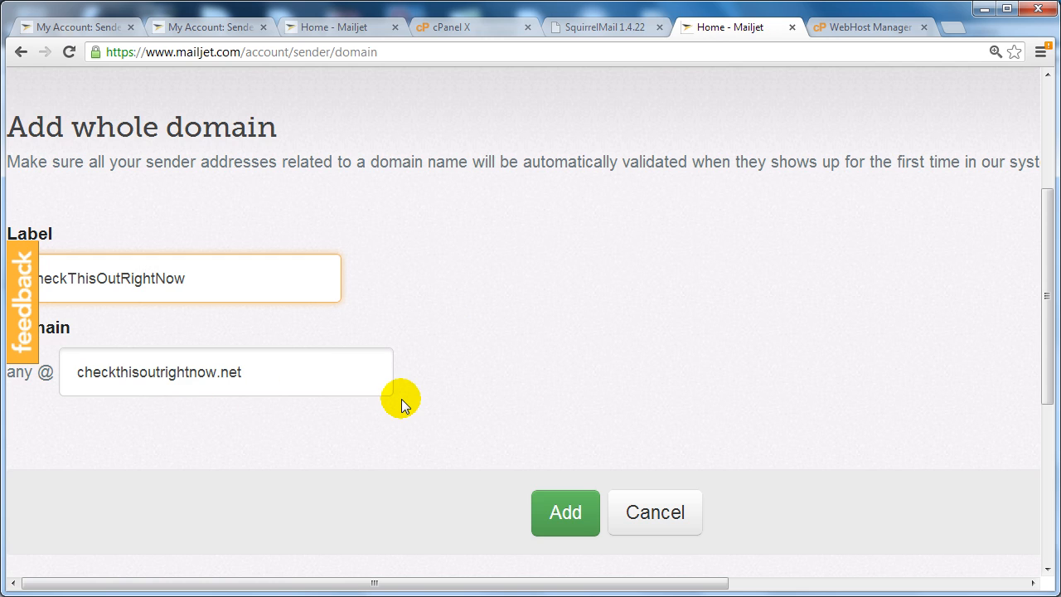
click(566, 519)
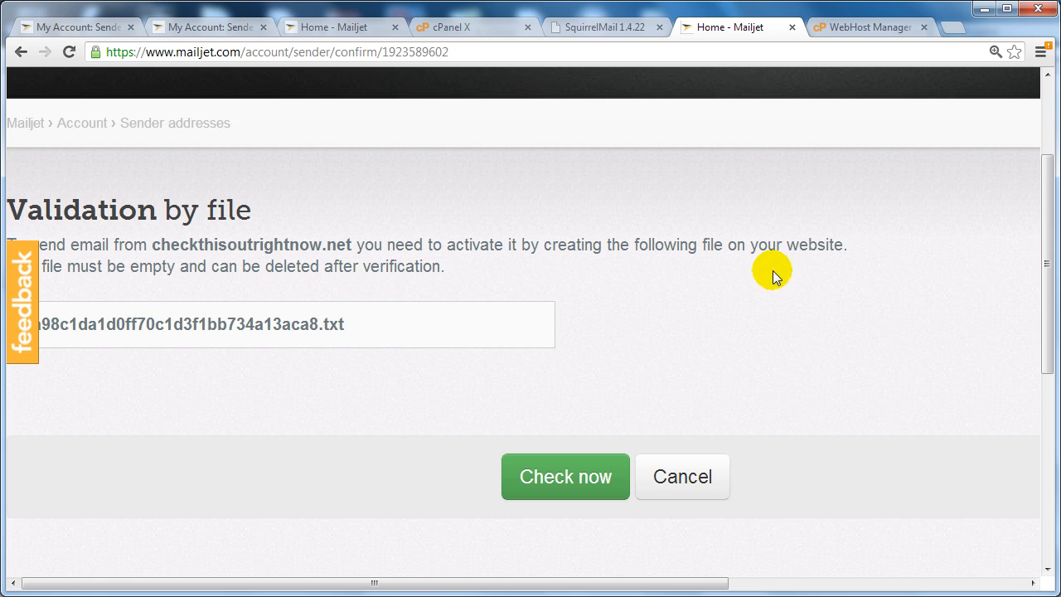
drag(1048, 247, 1042, 217)
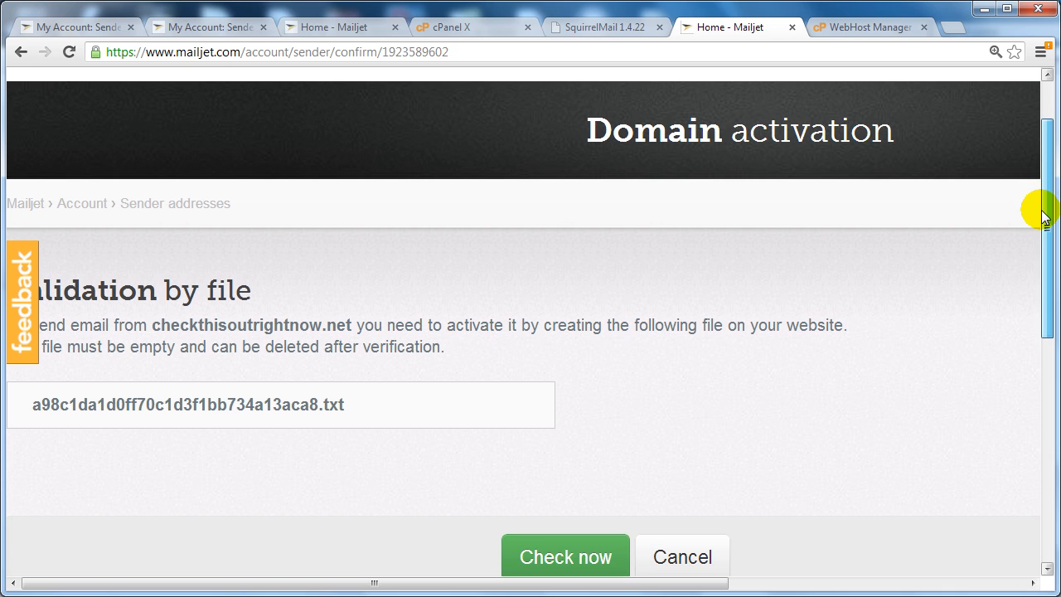
drag(367, 399, 31, 403)
right_click(104, 398)
click(172, 410)
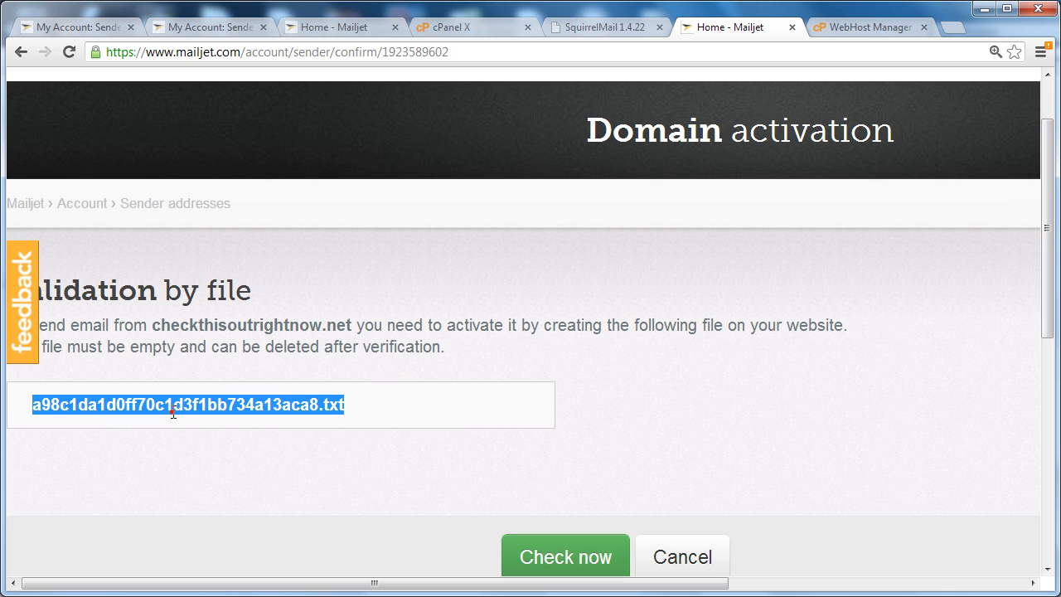
drag(152, 325, 355, 328)
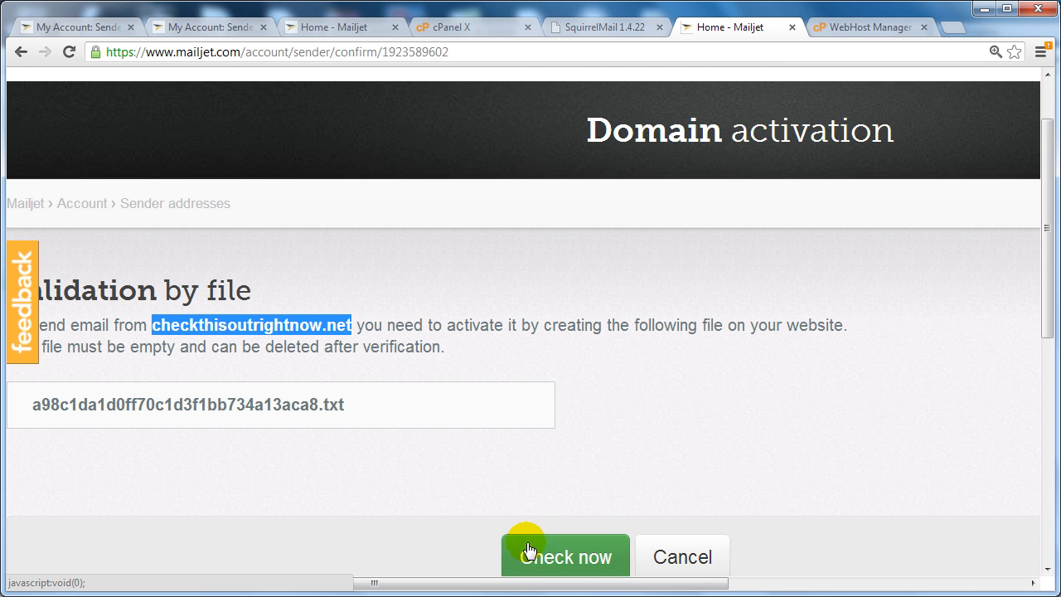
In cPanel, open File Manager at the public_html web root.
click(464, 28)
scroll(461, 332, up, 5)
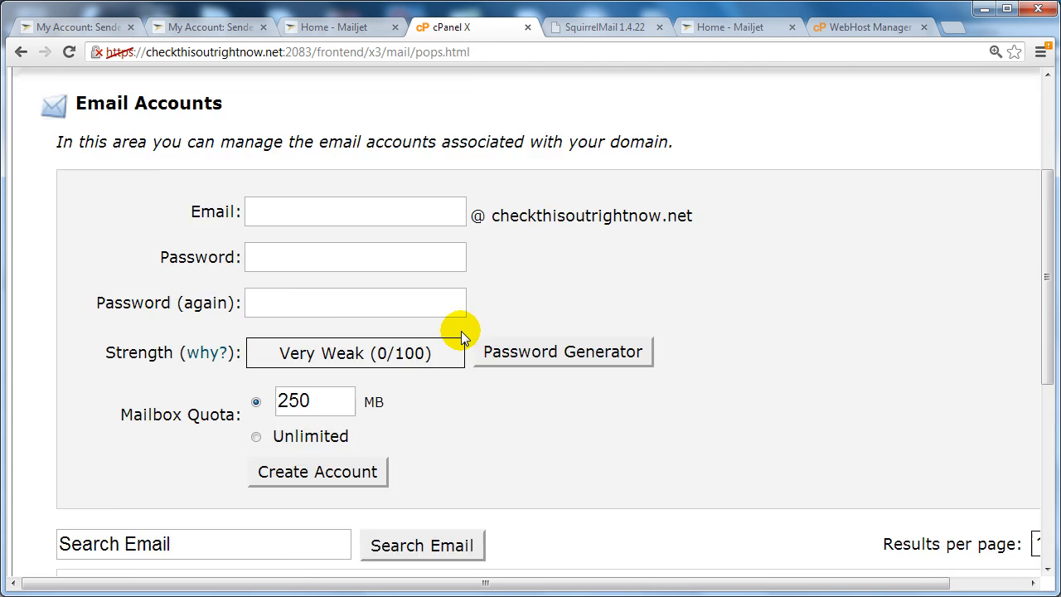
scroll(461, 330, up, 3)
click(36, 123)
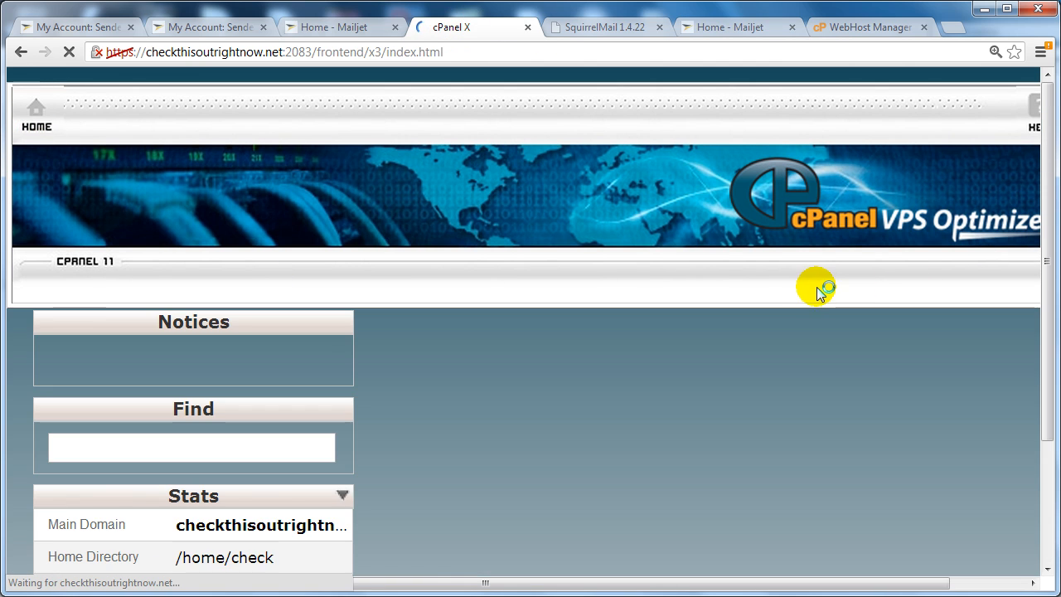
scroll(651, 337, down, 3)
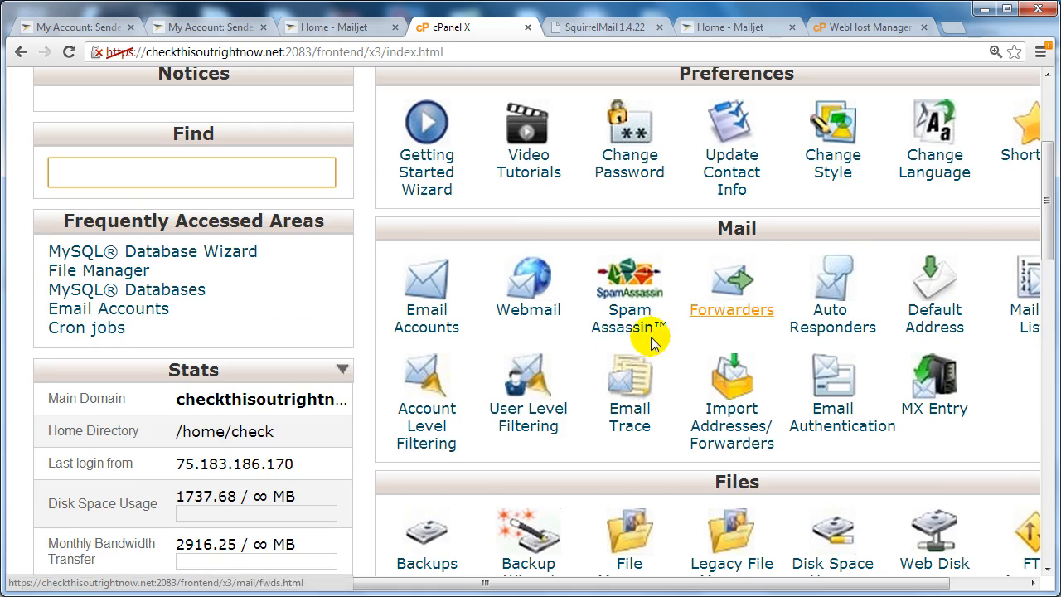
scroll(630, 497, down, 1)
click(617, 464)
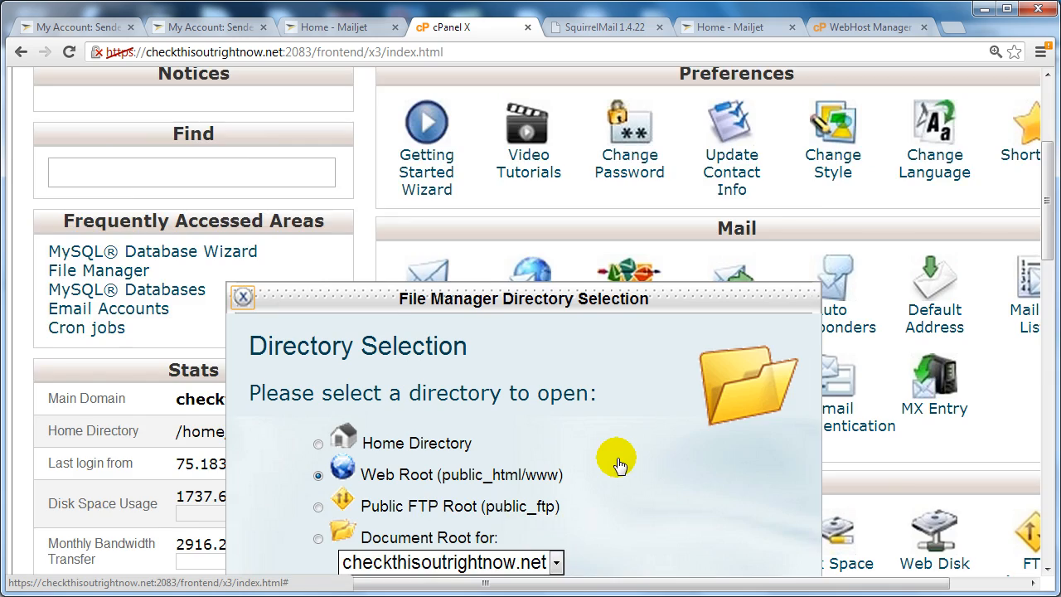
click(523, 493)
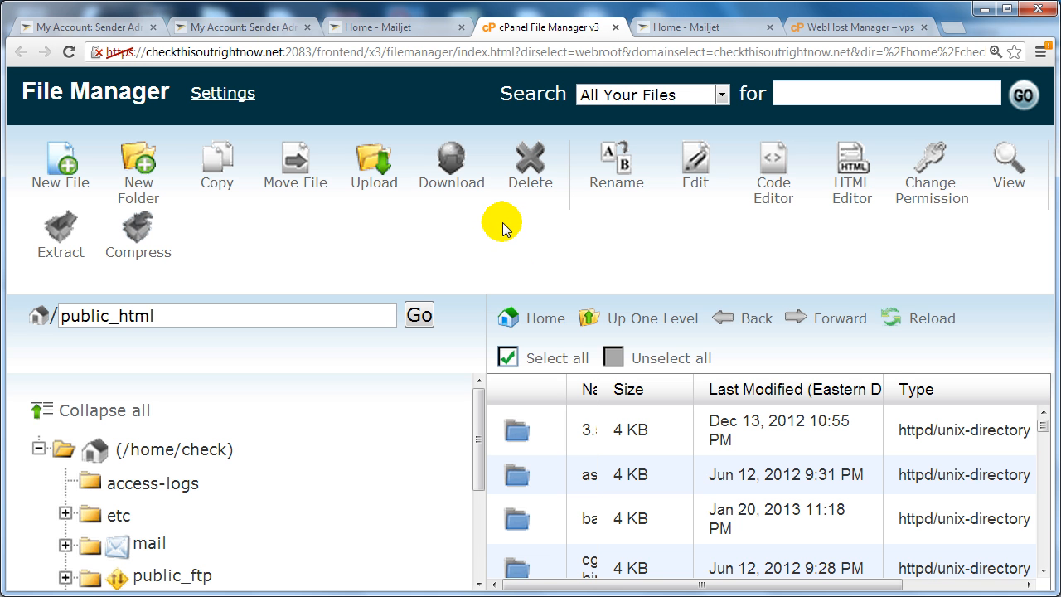
Create the empty file a98c1da1d0ff70c1d3f1bb734a13aca8.txt there and return to Mailjet.
click(60, 178)
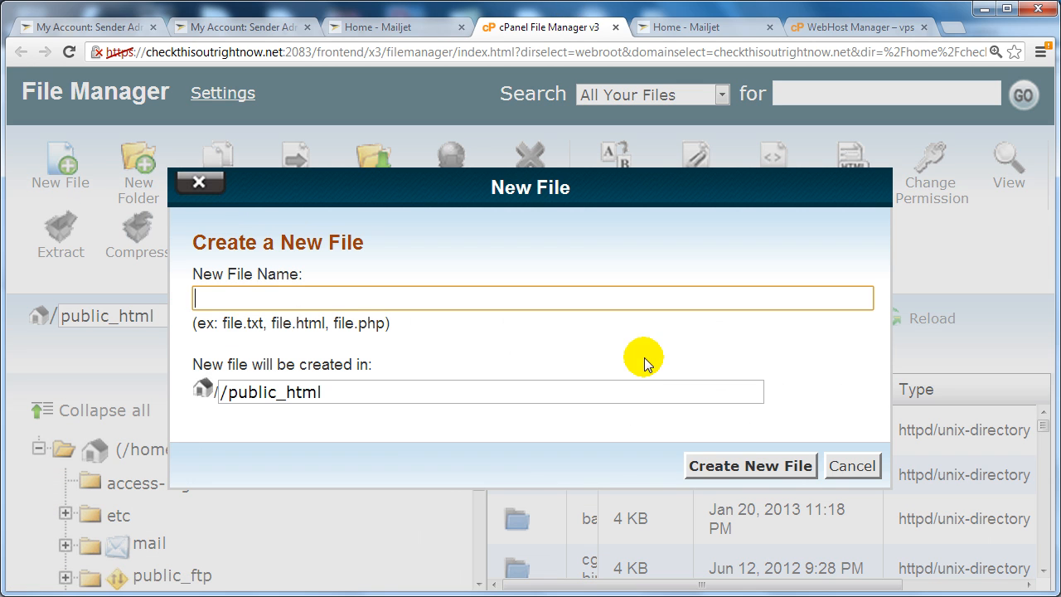
right_click(355, 299)
click(435, 406)
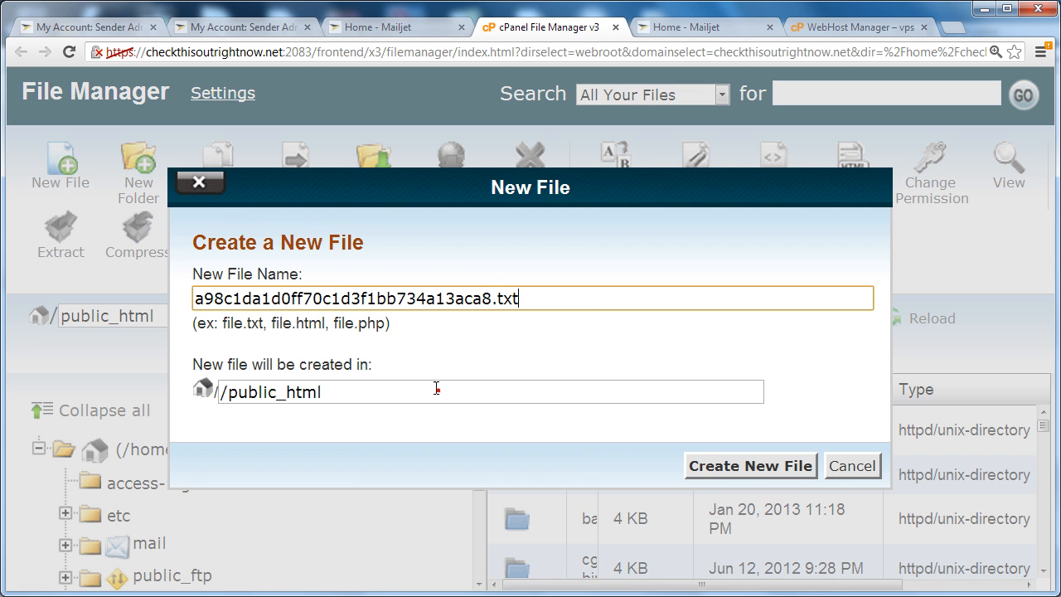
click(760, 467)
key(ctrl+Tab)
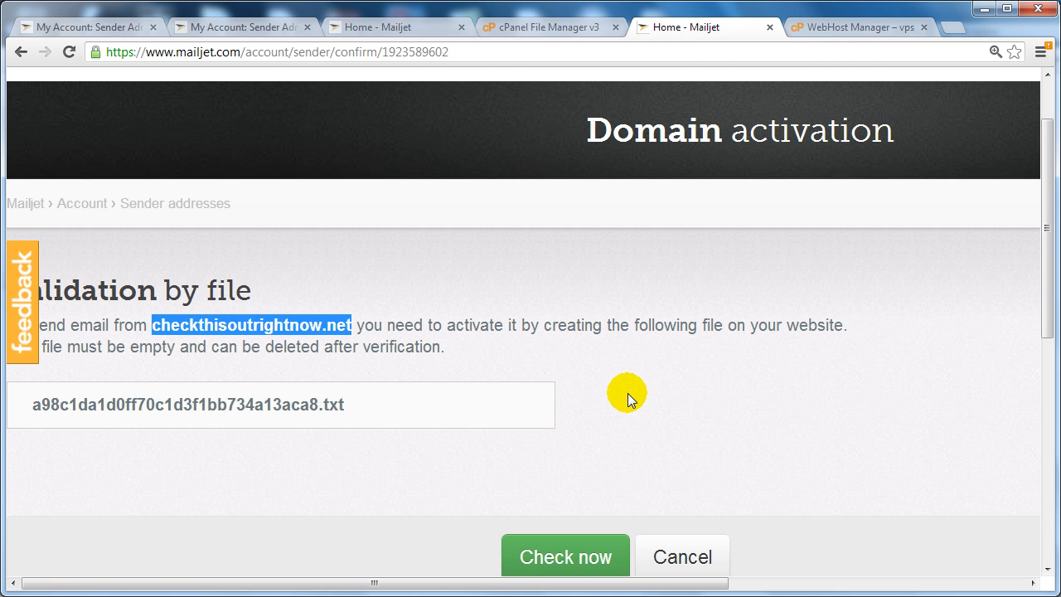
Run Check now to validate checkthisoutrightnow.net, then switch to WebHost Manager.
click(566, 557)
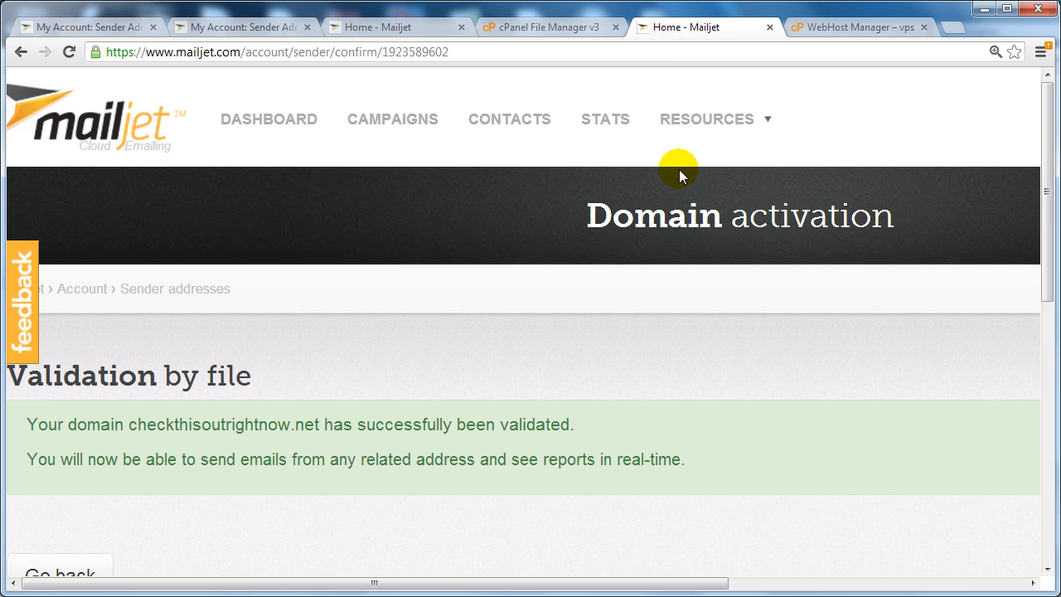
click(833, 32)
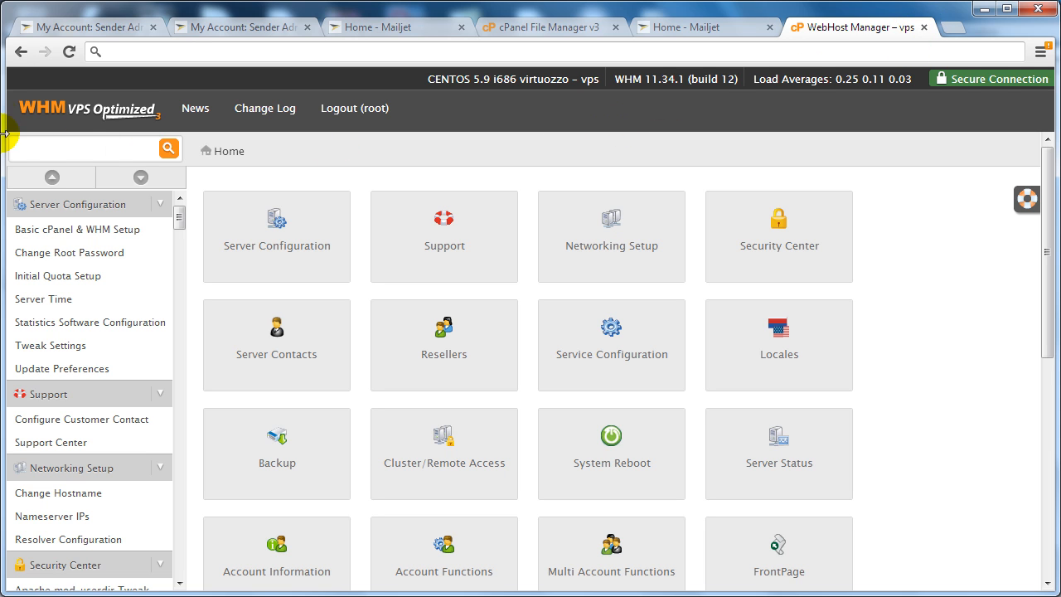
Switch back to the Mailjet Dashboard with its Quick Setup options.
click(645, 30)
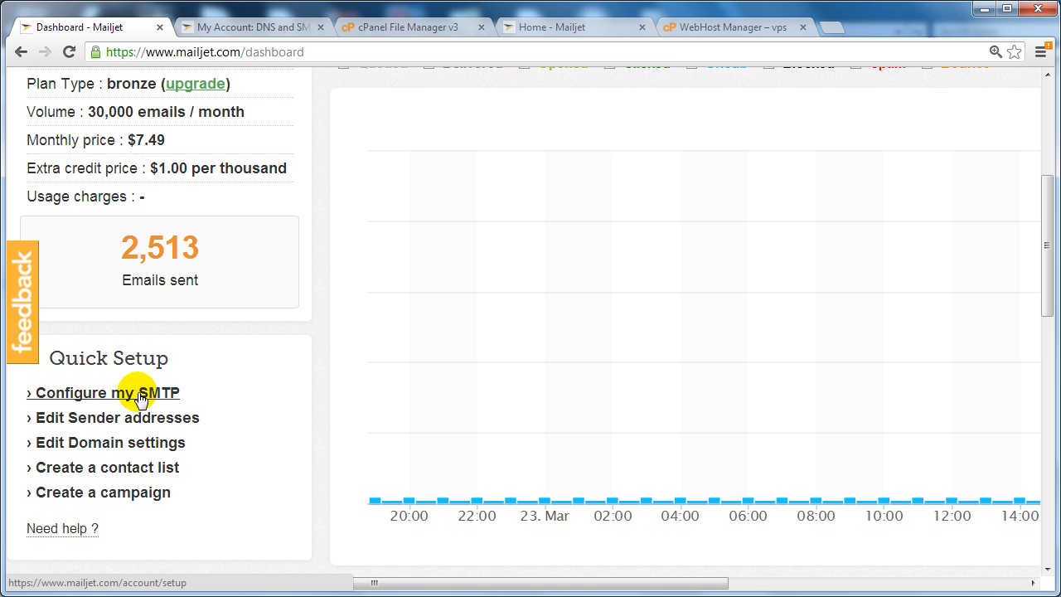
Open Configure my SMTP and review Domain authentication, where checkthisoutrightnow.net shows Missing.
click(139, 394)
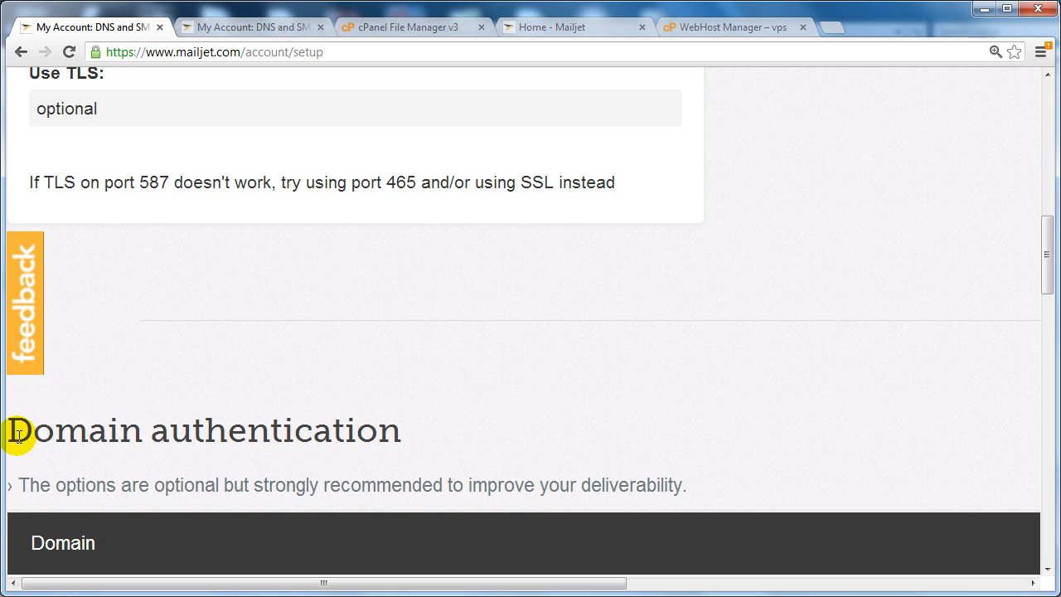
drag(9, 430, 448, 445)
click(356, 461)
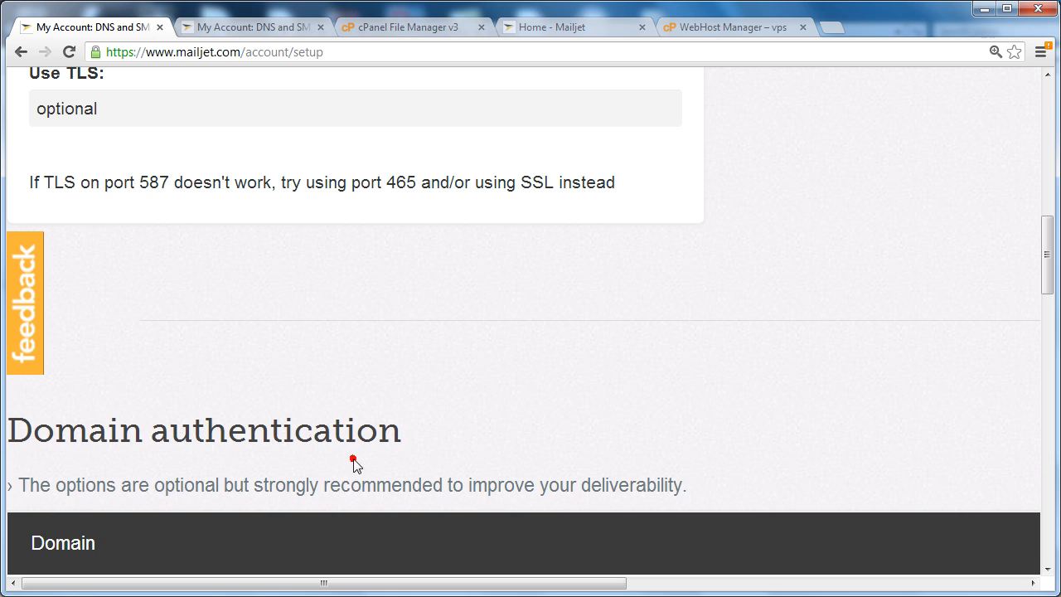
drag(31, 484, 670, 486)
drag(746, 486, 746, 487)
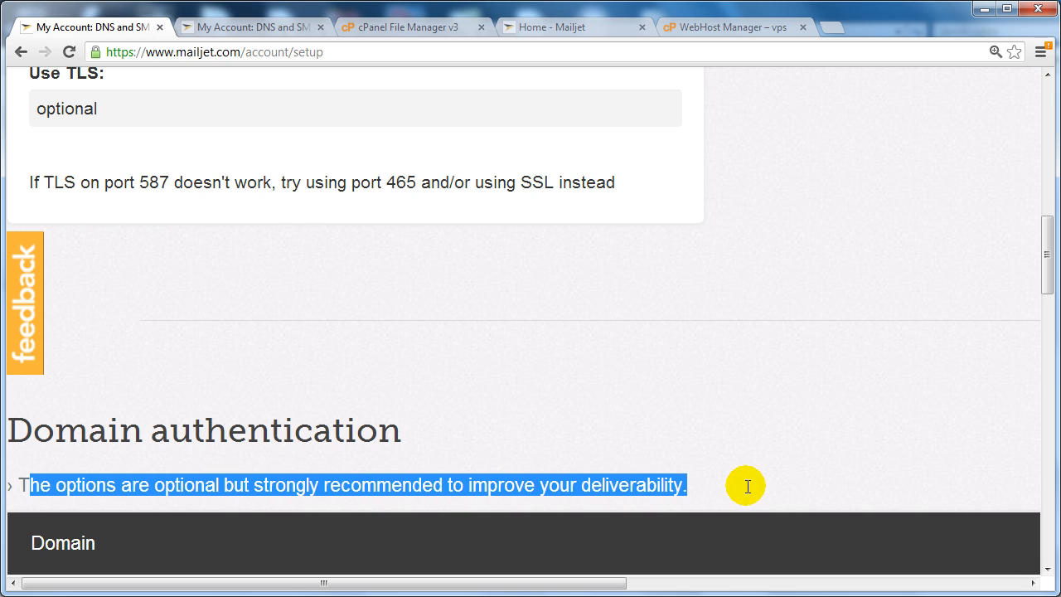
click(745, 485)
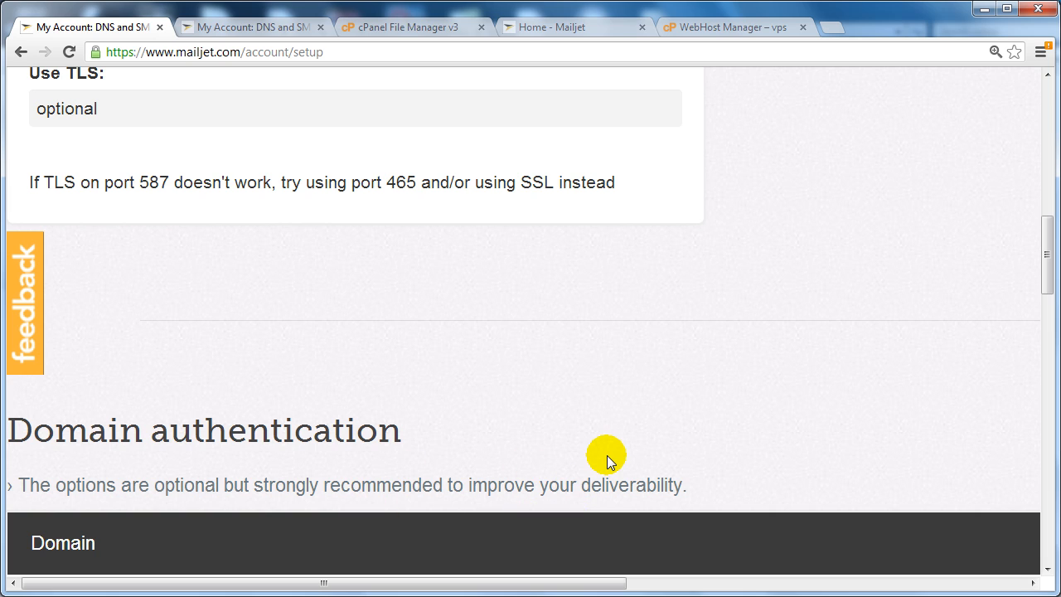
scroll(607, 455, up, 5)
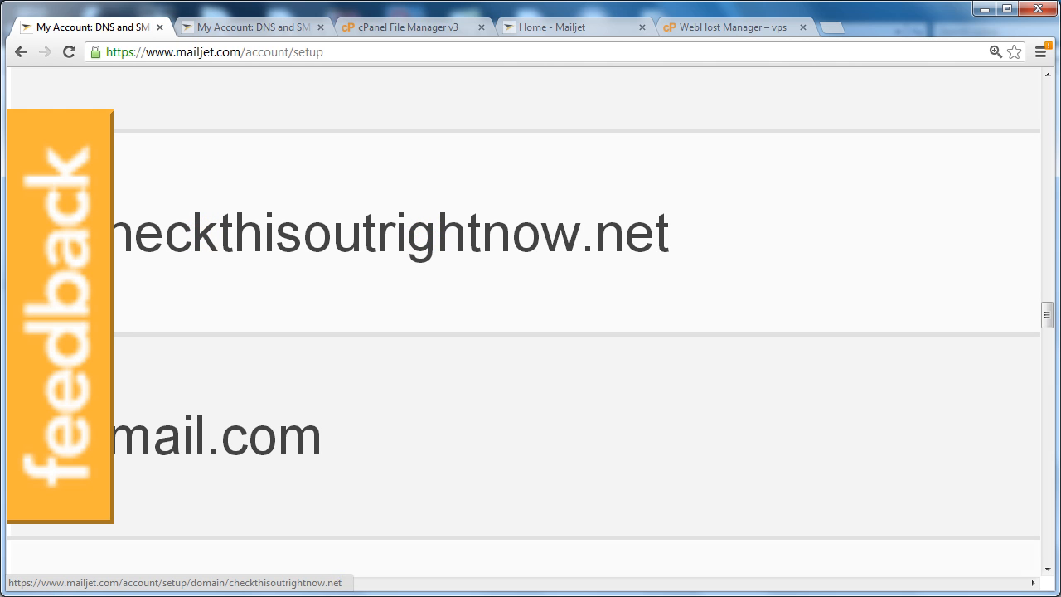
drag(220, 582, 801, 575)
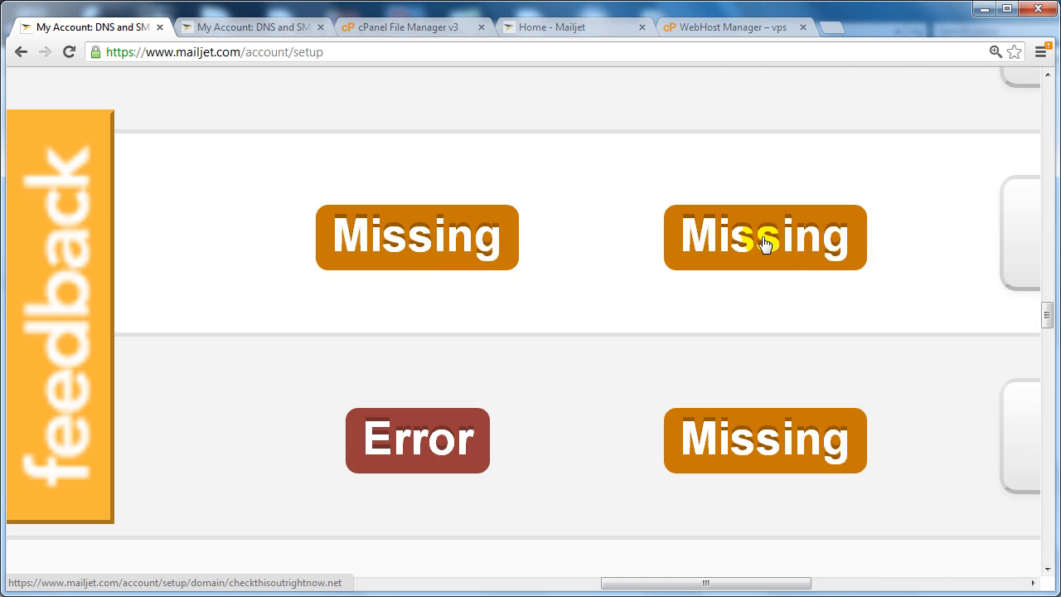
drag(724, 581, 66, 580)
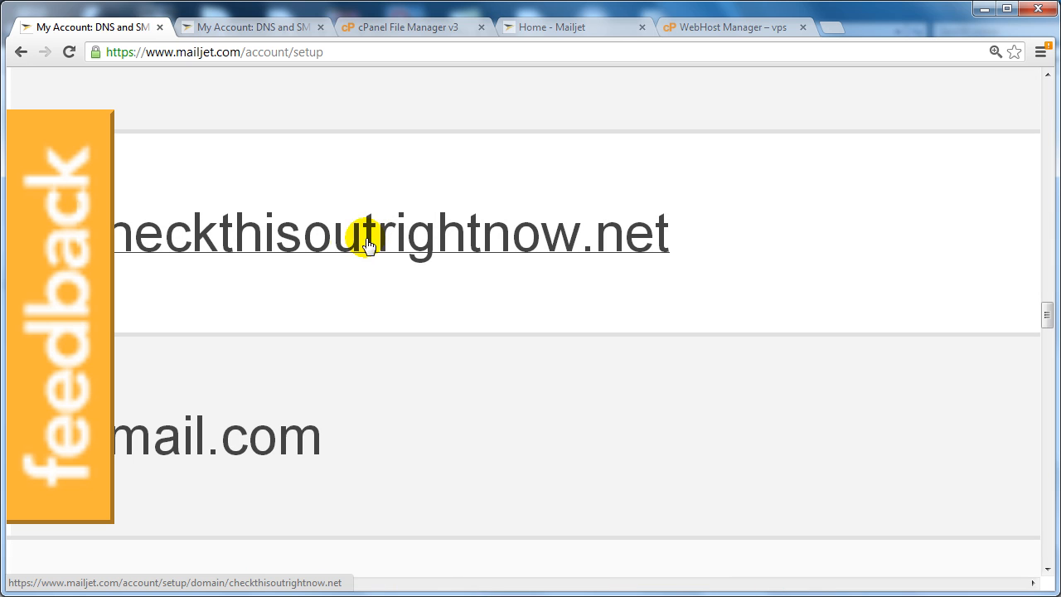
Open the authentication setup for checkthisoutrightnow.net and read the SPF and DKIM guidance.
click(300, 255)
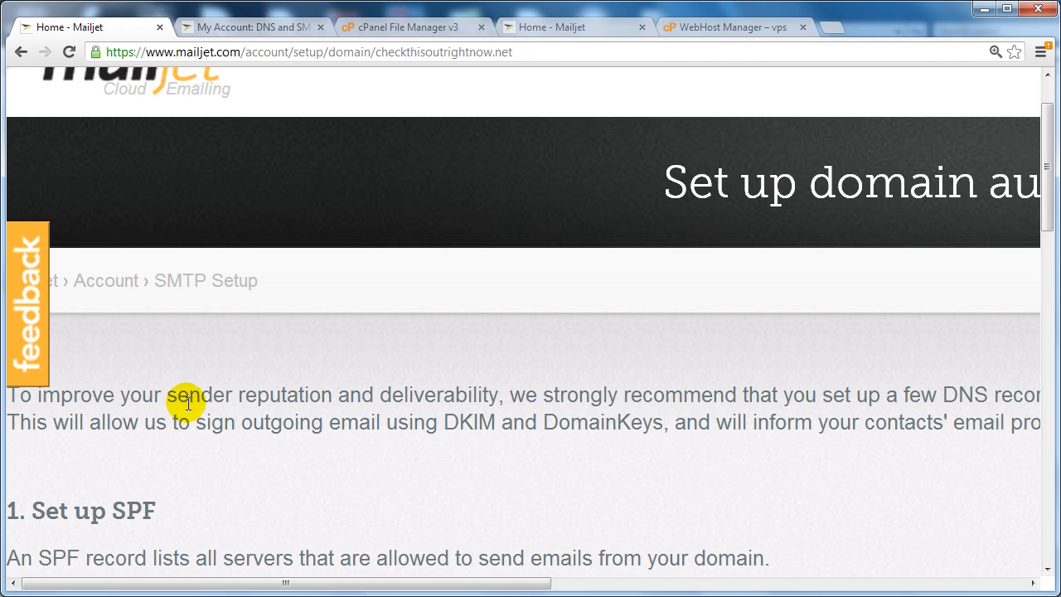
scroll(173, 407, down, 2)
scroll(272, 461, down, 3)
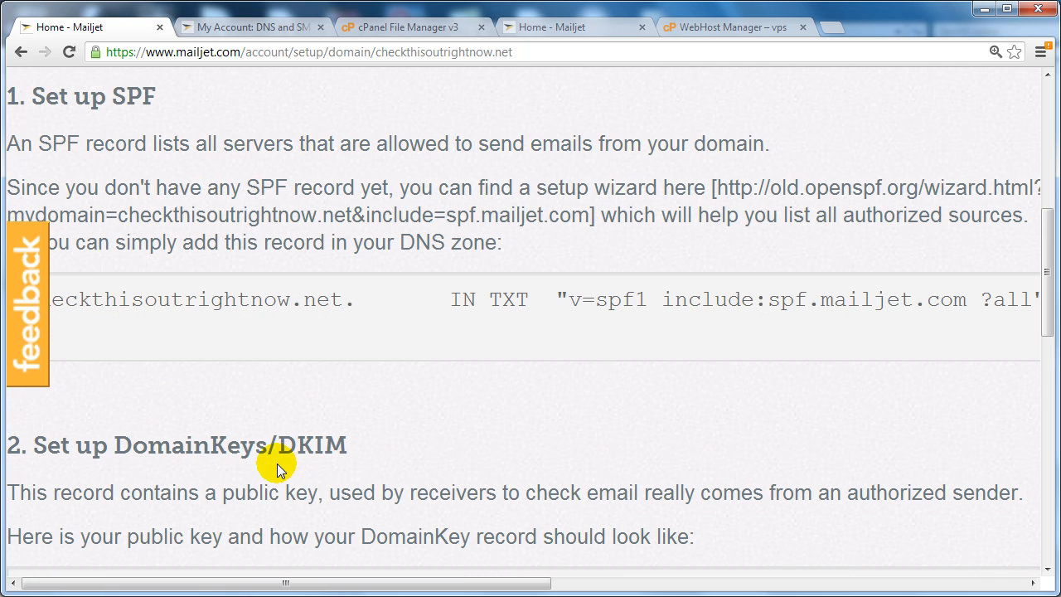
scroll(319, 456, up, 4)
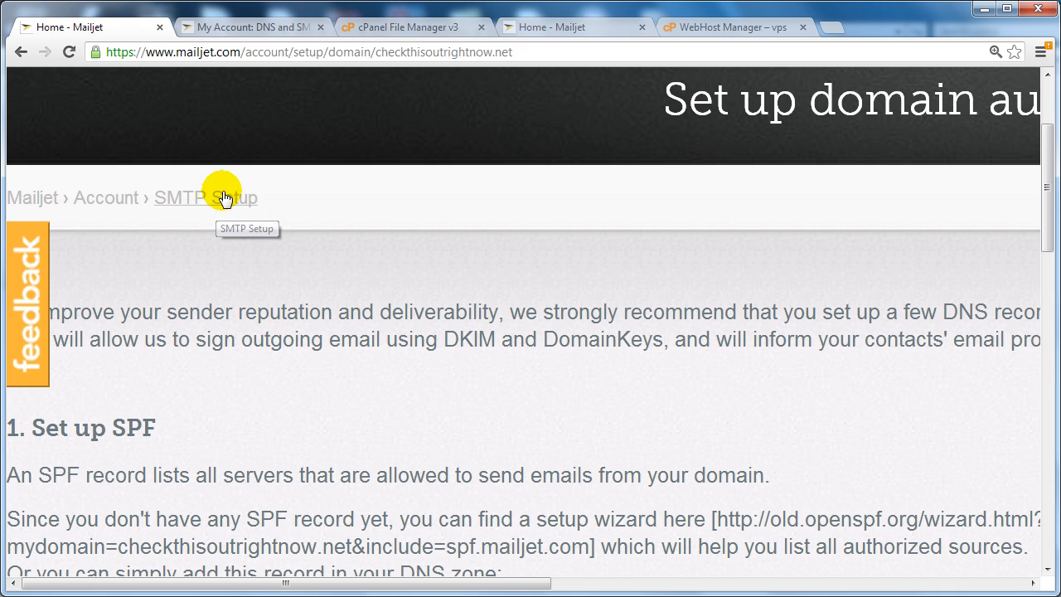
scroll(281, 370, up, 1)
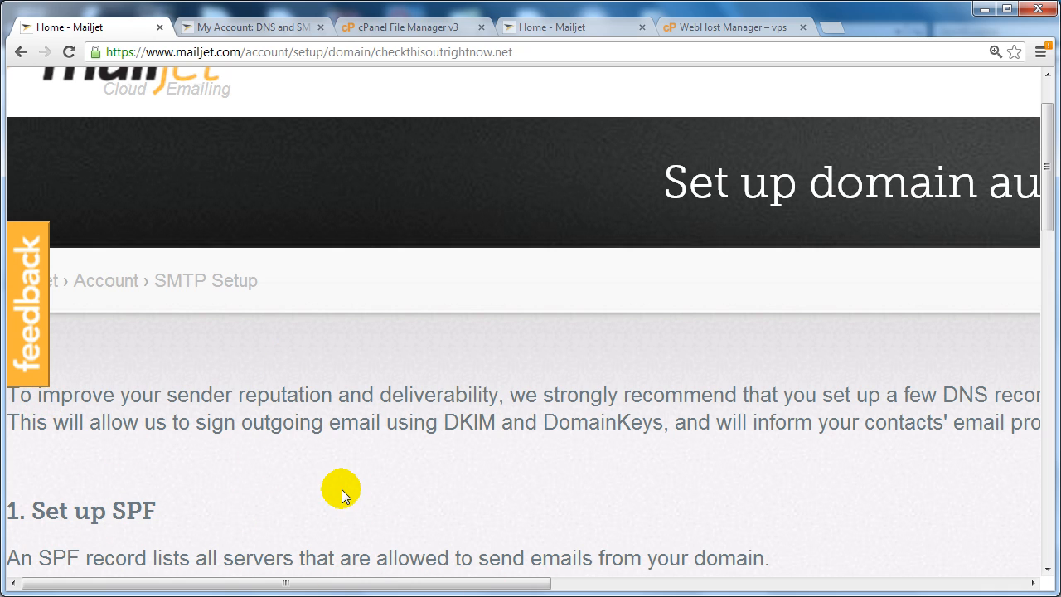
scroll(146, 392, down, 1)
scroll(120, 325, up, 1)
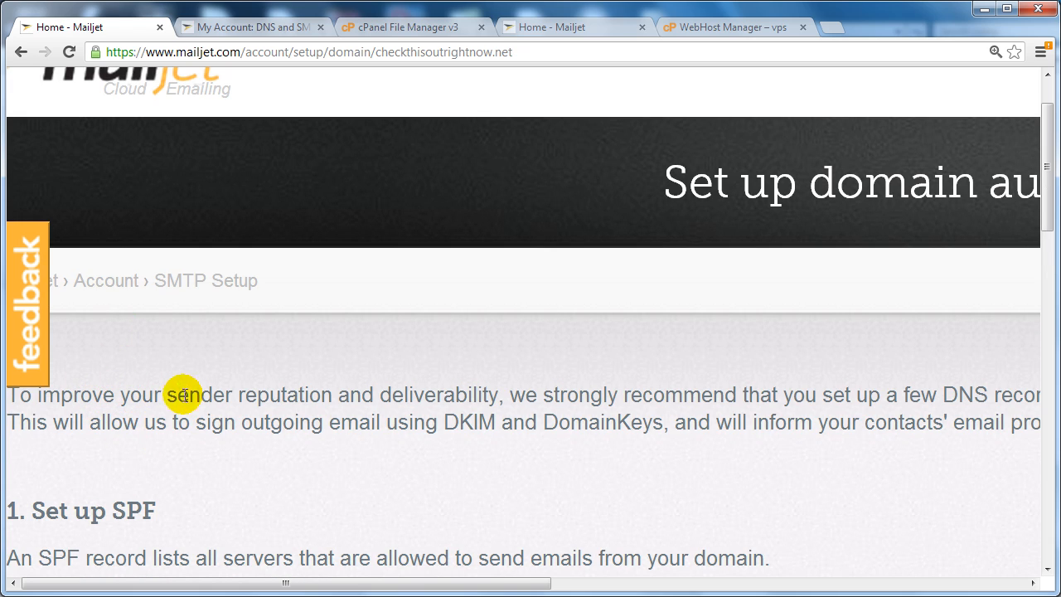
drag(178, 396, 504, 402)
drag(501, 398, 240, 387)
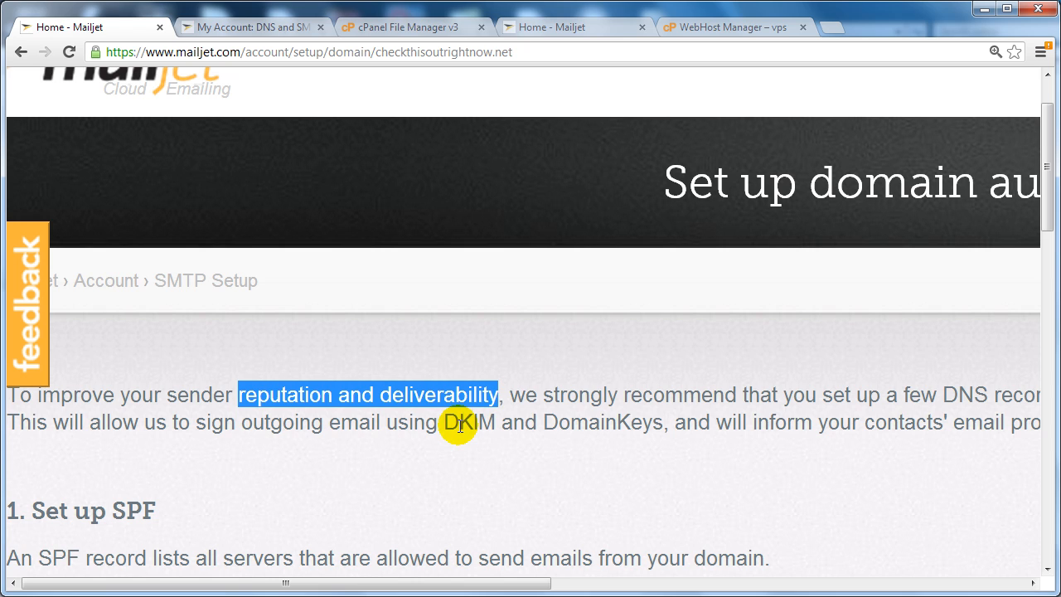
Reduce the browser zoom to 150% so the SPF and DKIM instructions fit.
scroll(459, 429, down, 1)
scroll(456, 427, down, 3)
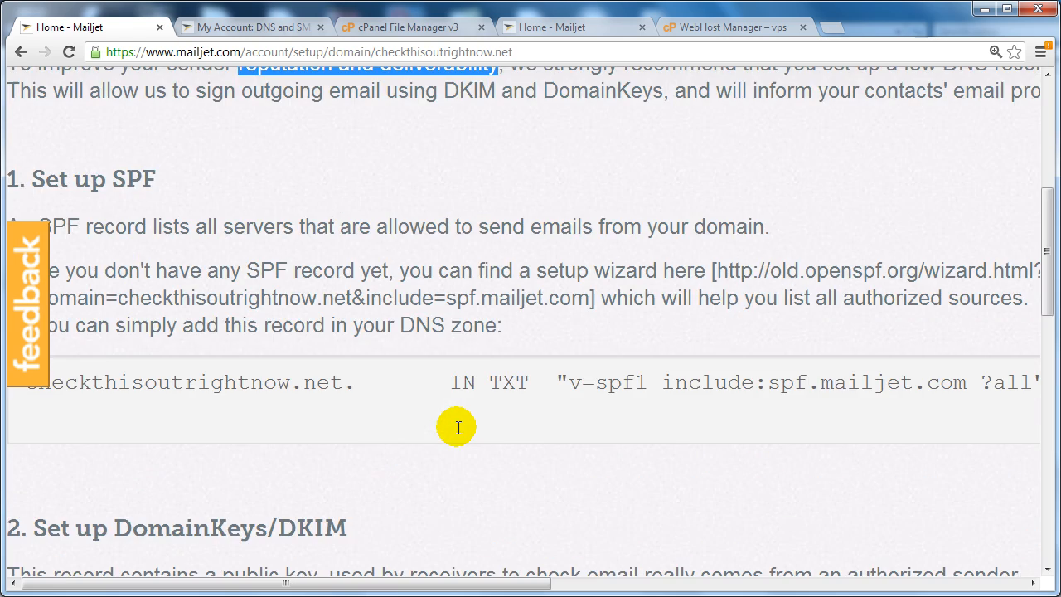
scroll(434, 434, up, 2)
scroll(63, 382, up, 1)
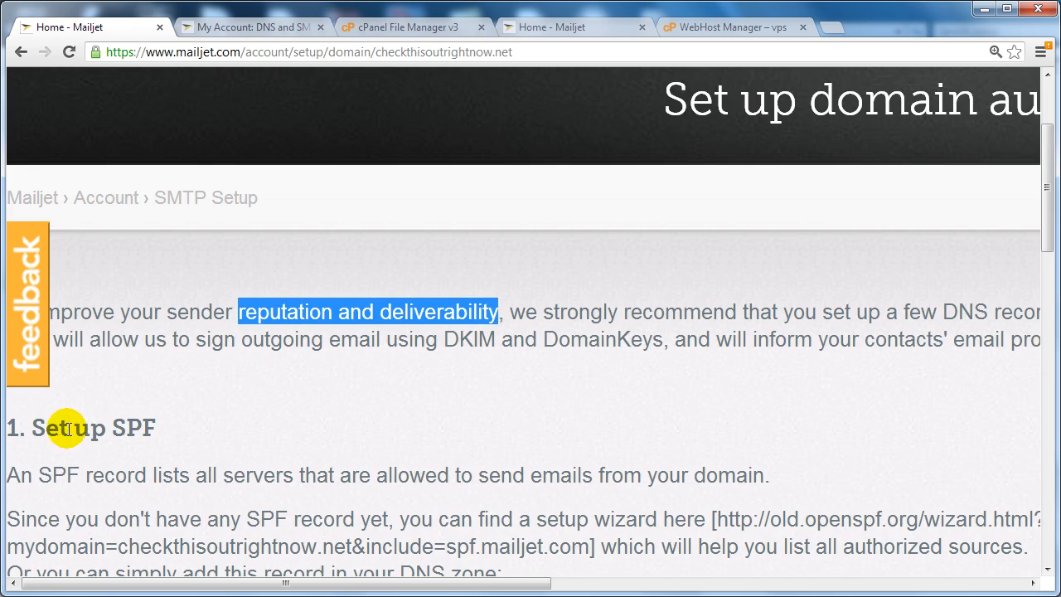
scroll(199, 424, down, 2)
scroll(200, 424, up, 1)
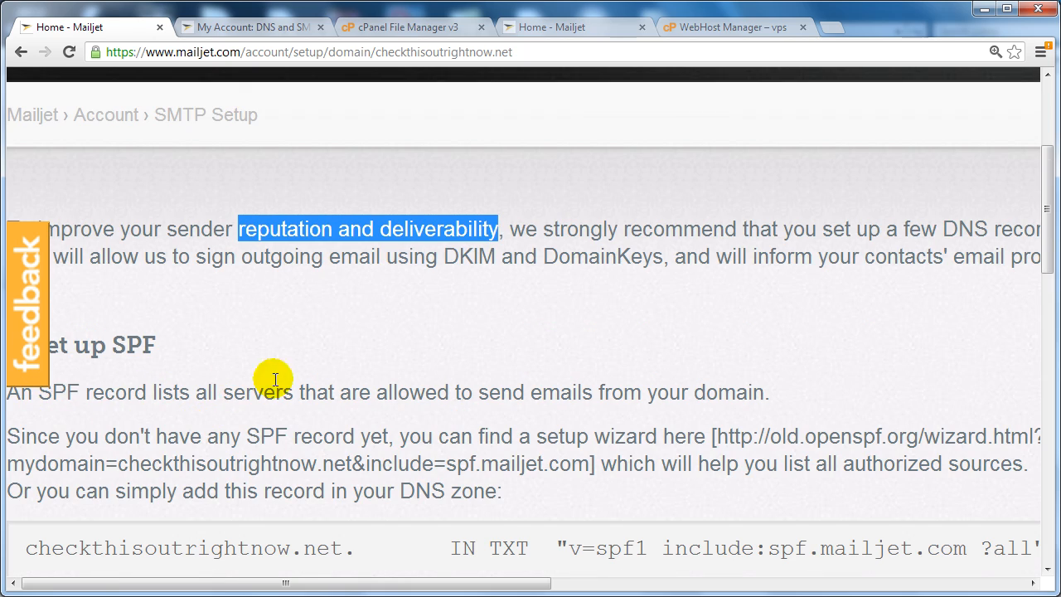
scroll(727, 395, down, 1)
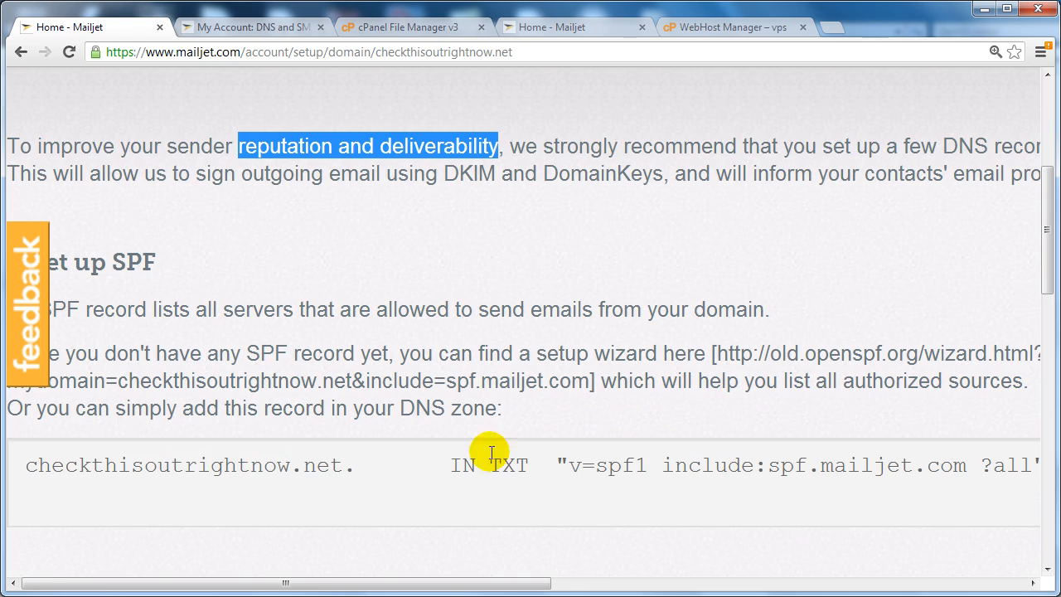
click(891, 326)
key(ctrl+minus)
key(ctrl+minus)
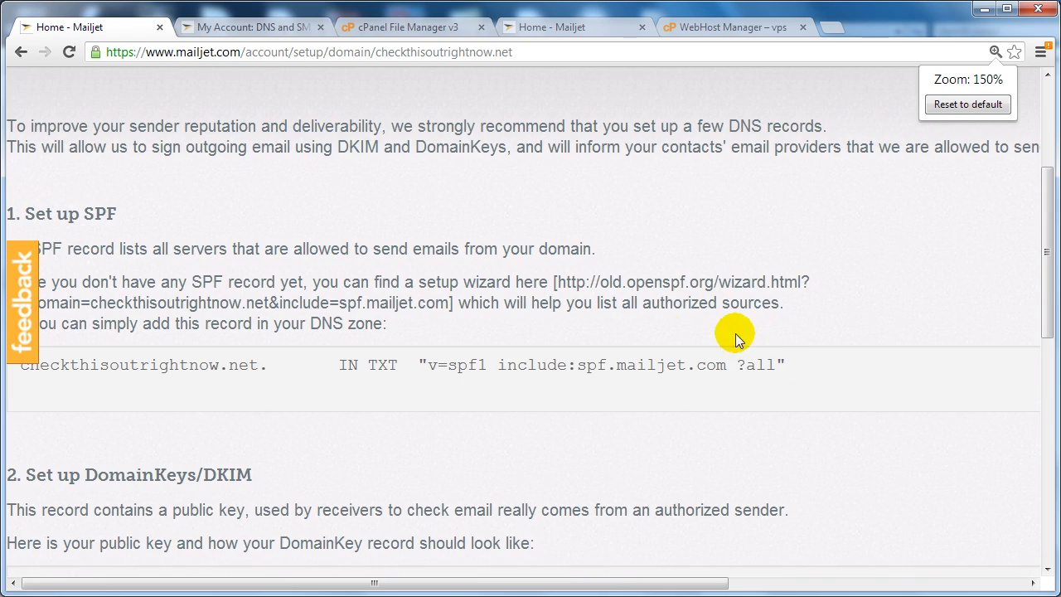
Select the SPF setup wizard link on Mailjet's authentication page, then switch to the WebHost Manager tab.
scroll(734, 336, down, 1)
scroll(643, 338, up, 3)
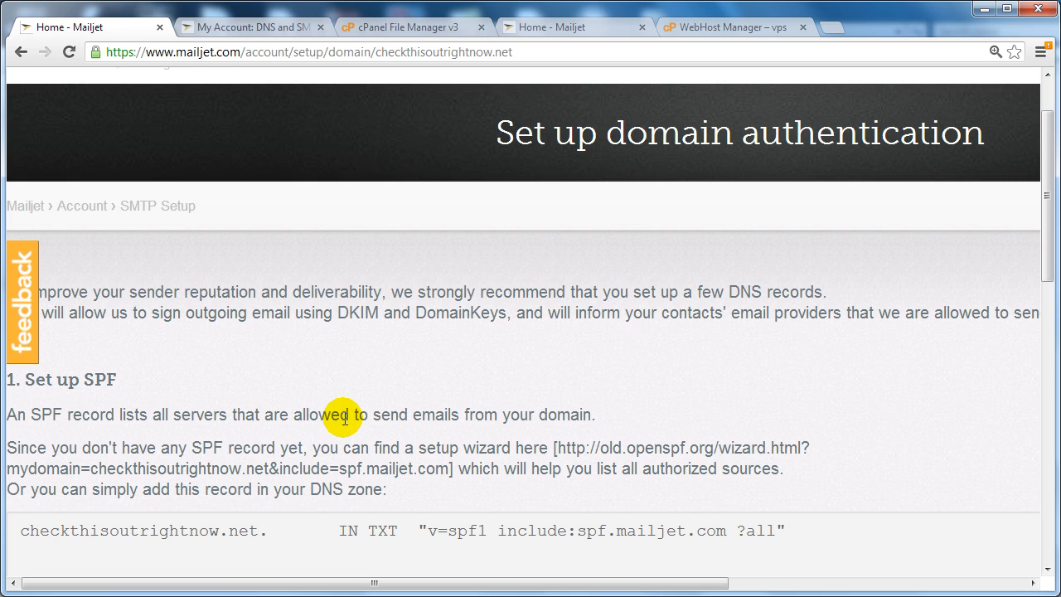
drag(556, 448, 439, 469)
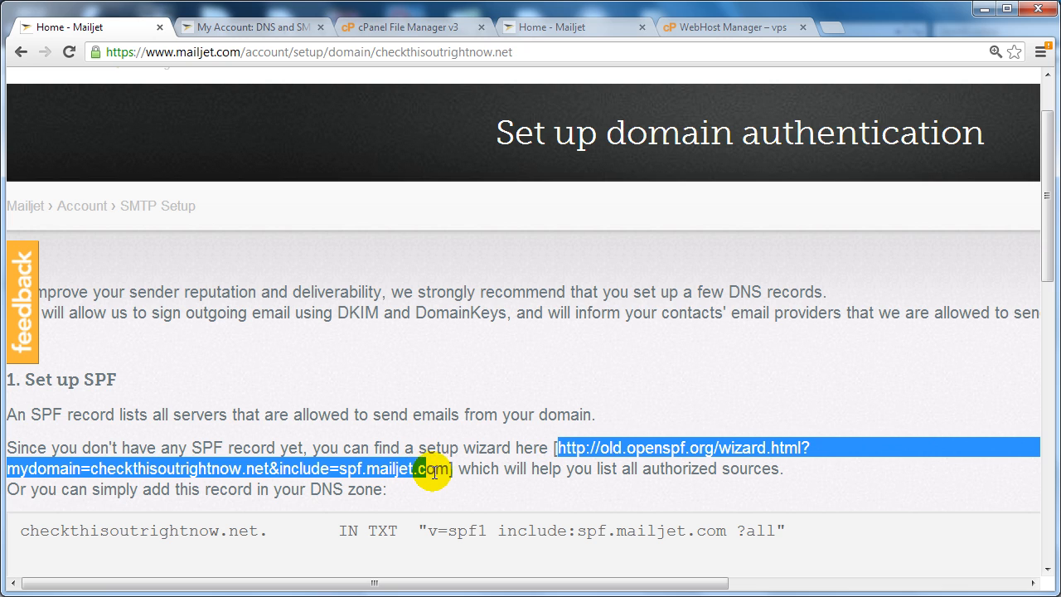
right_click(363, 466)
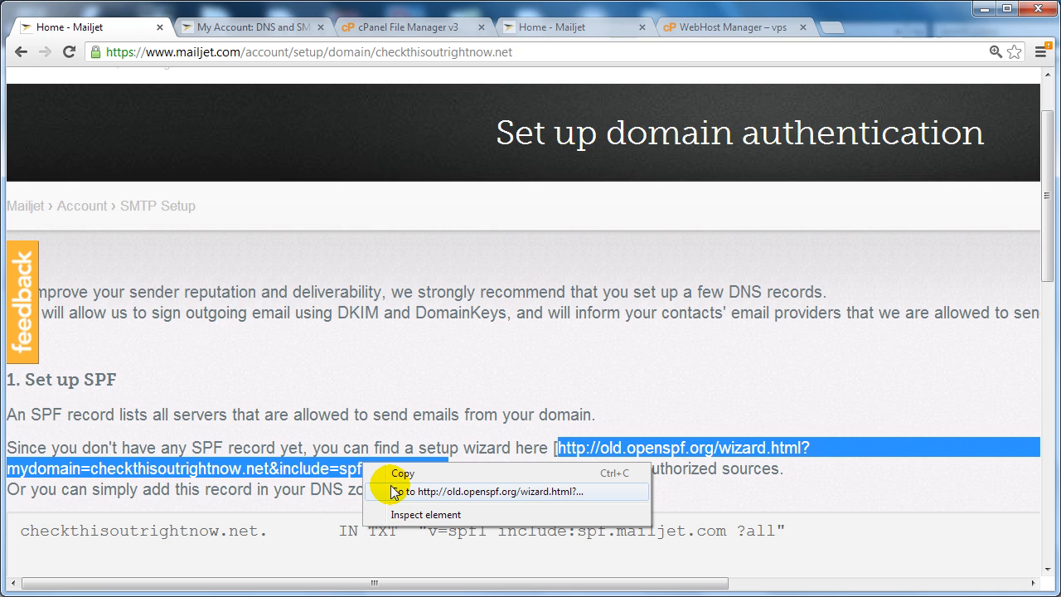
click(357, 441)
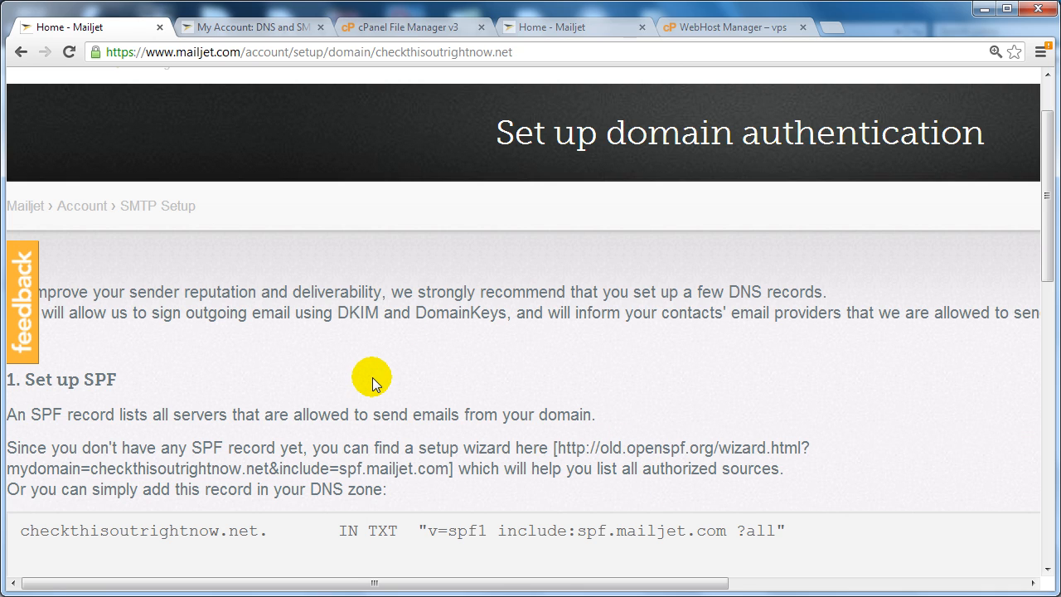
scroll(372, 381, down, 4)
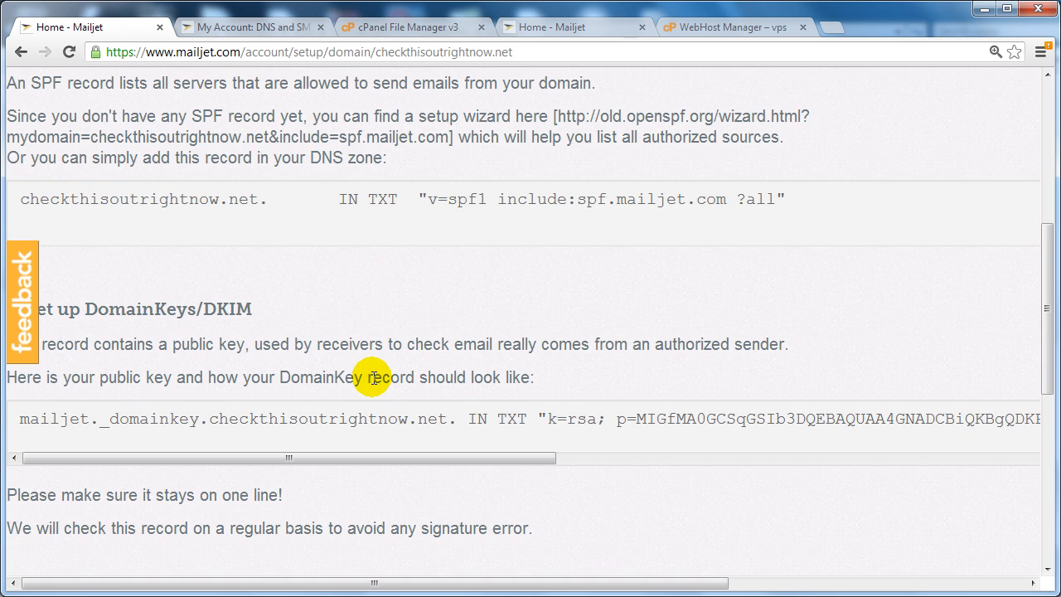
scroll(372, 380, up, 4)
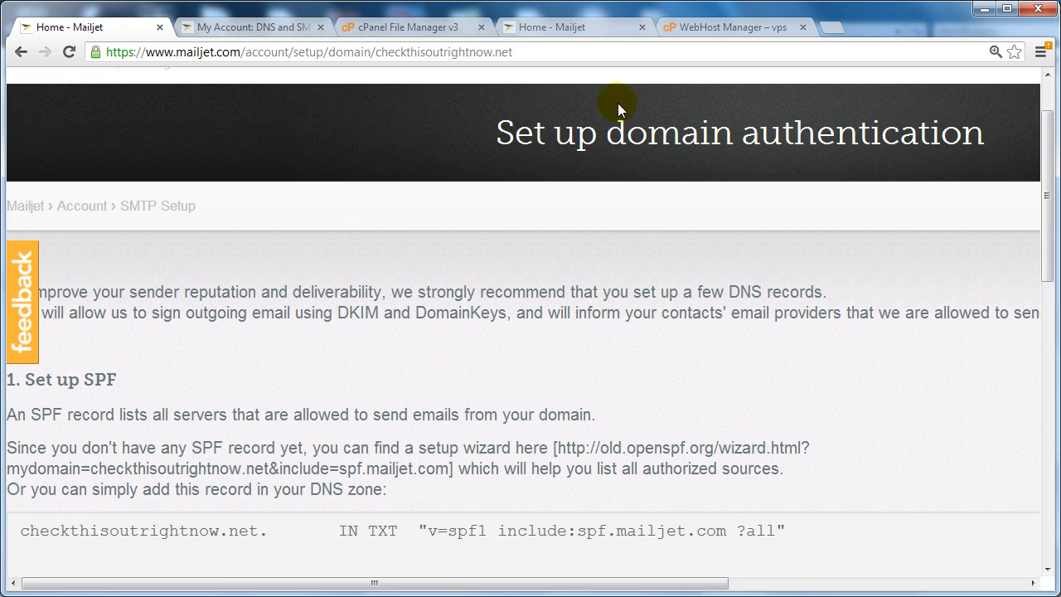
click(733, 31)
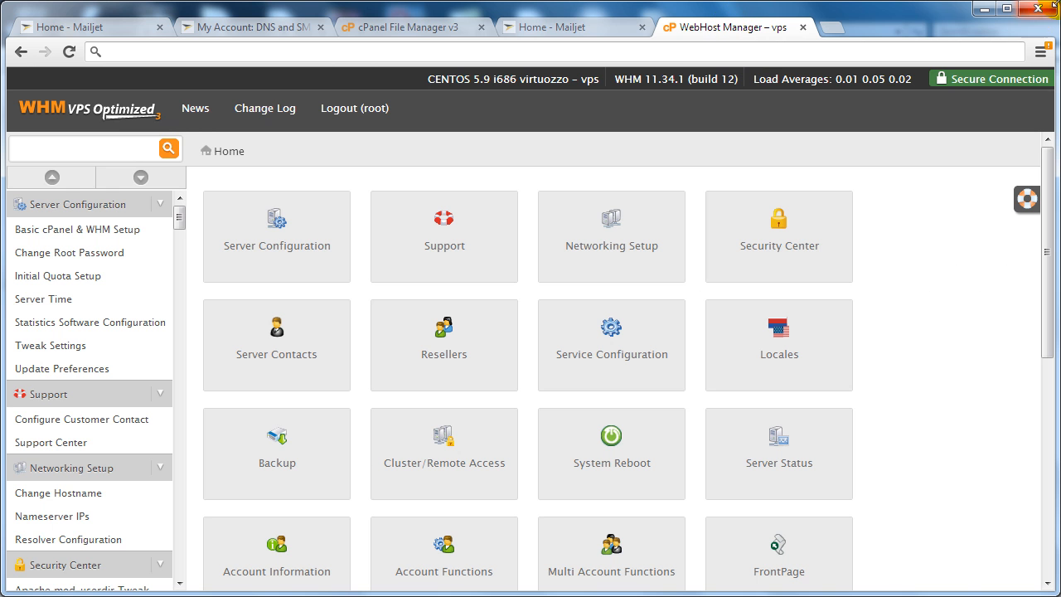
Find 'dns zone' on the WHM home page and open Edit DNS Zone.
click(917, 225)
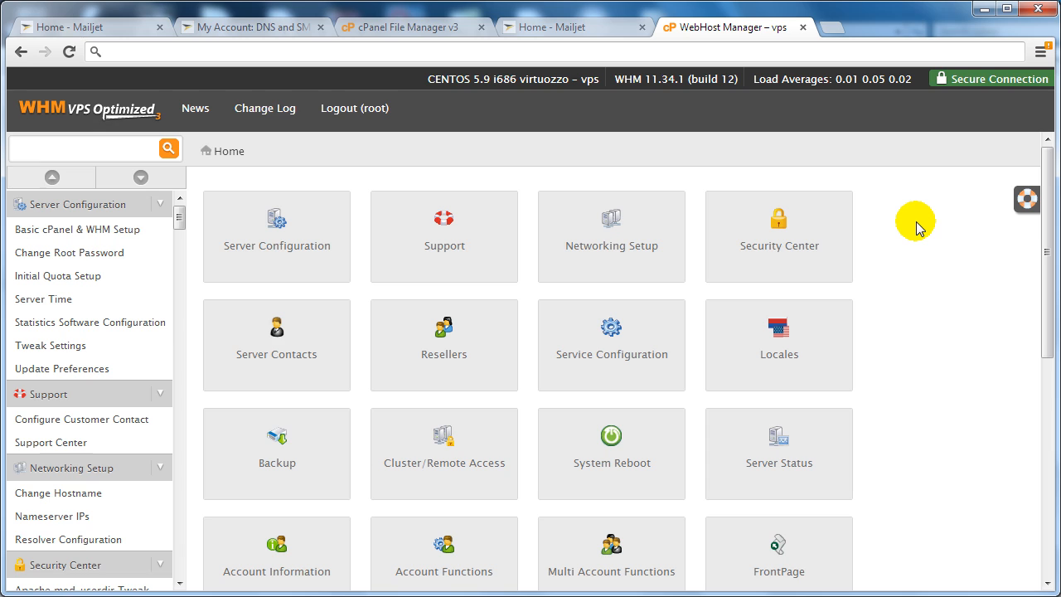
key(ctrl+f)
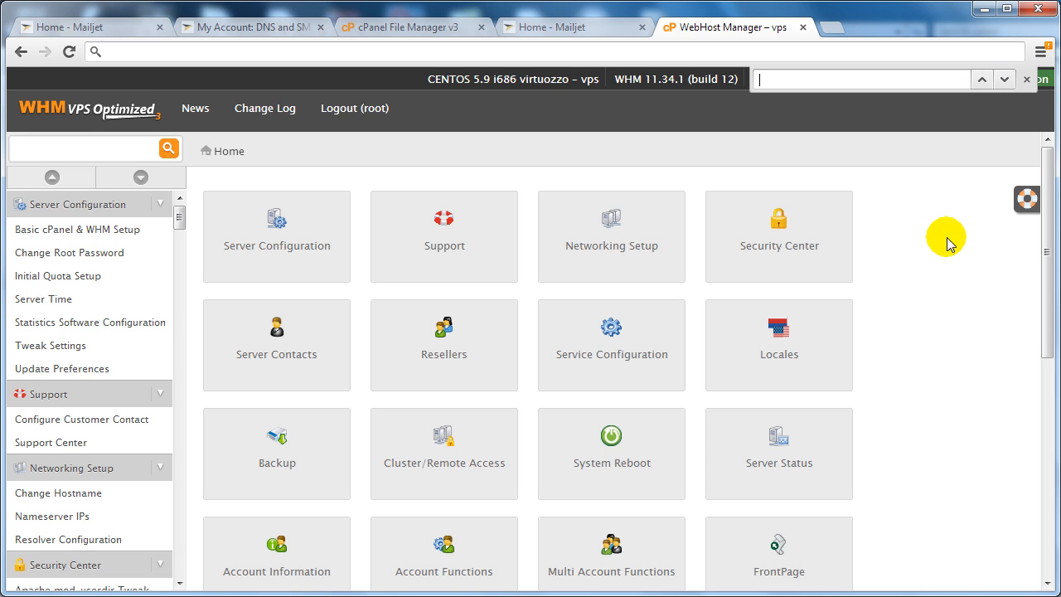
text(dns z)
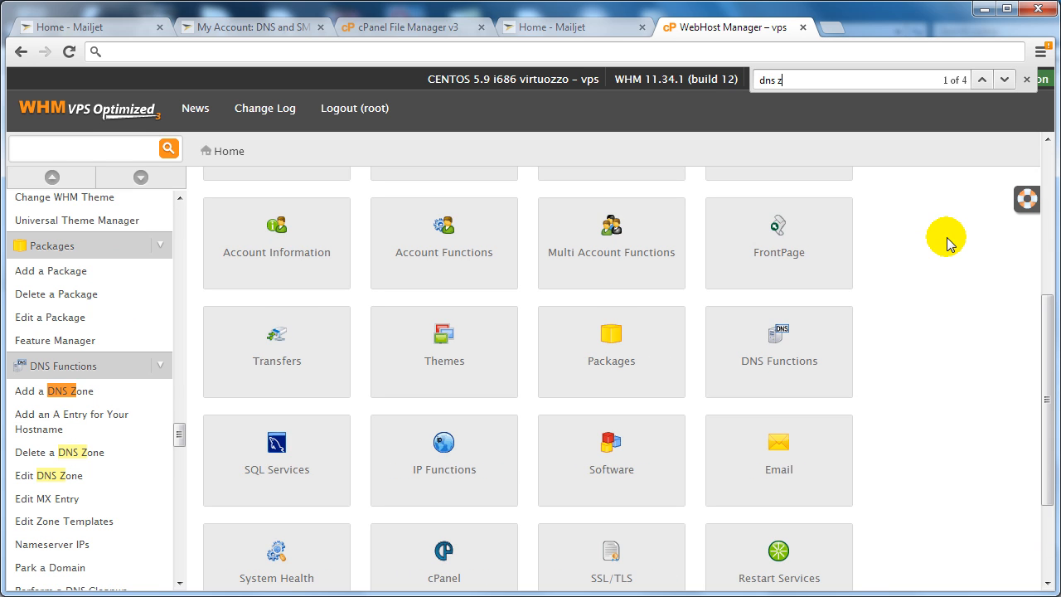
text(one)
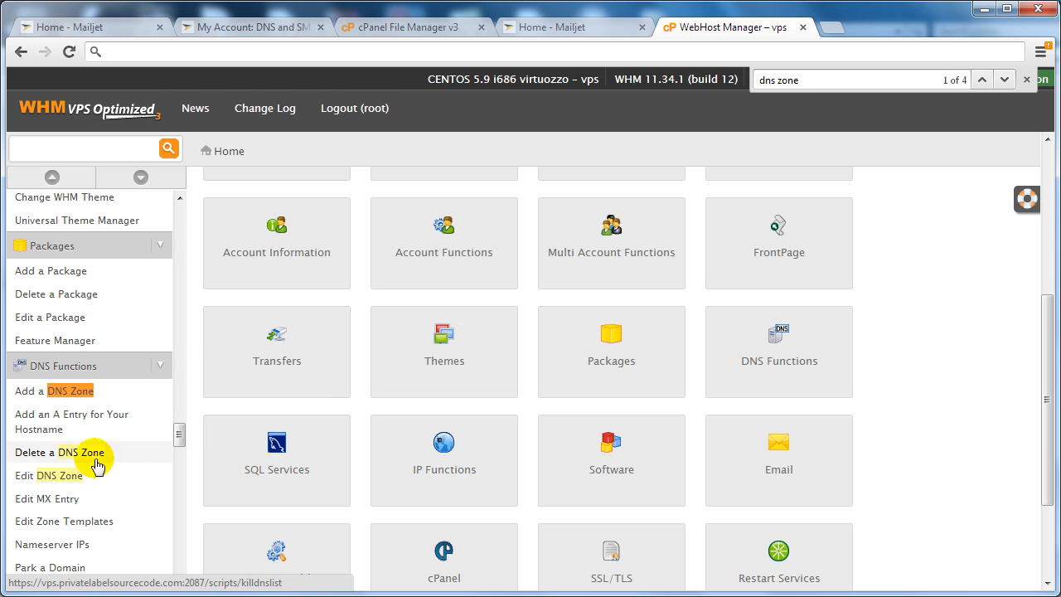
click(67, 477)
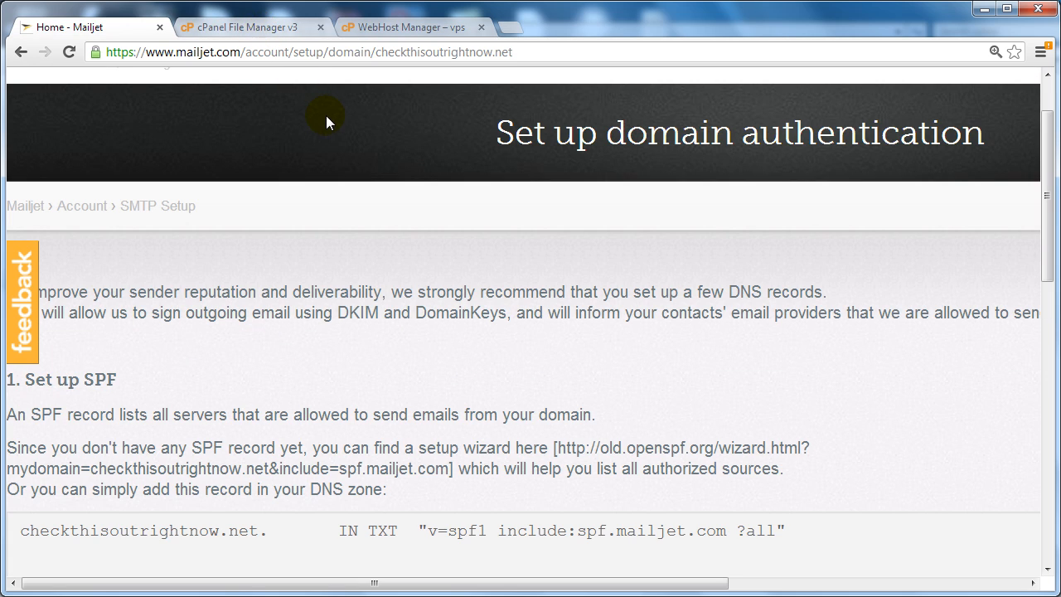
Enter 'checkthisoutrightnow.net.' as the first new entry's name, copied from Mailjet's SPF record.
scroll(369, 224, down, 1)
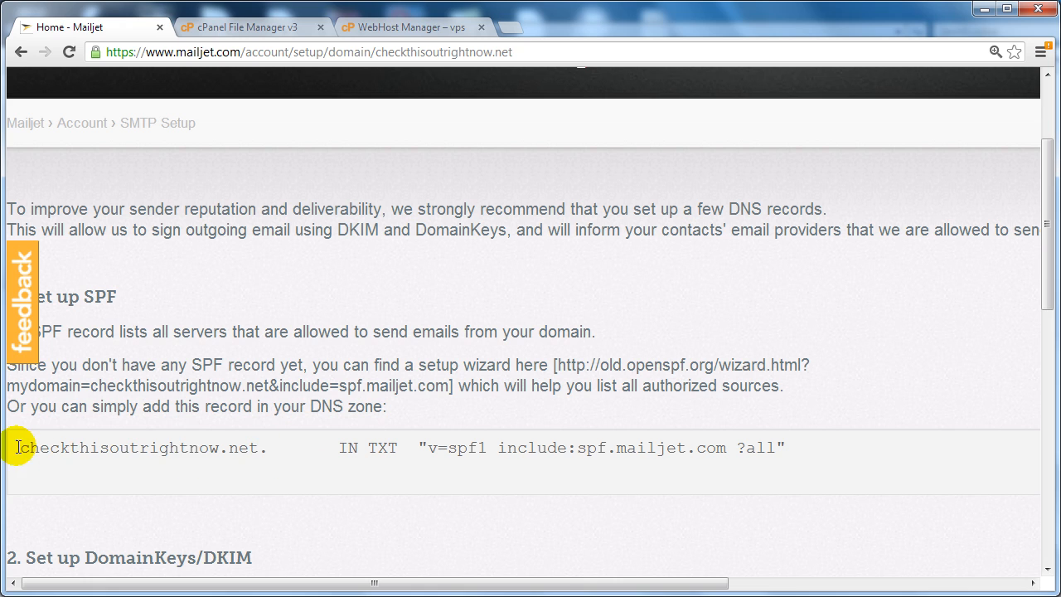
drag(17, 448, 277, 442)
key(ctrl+c)
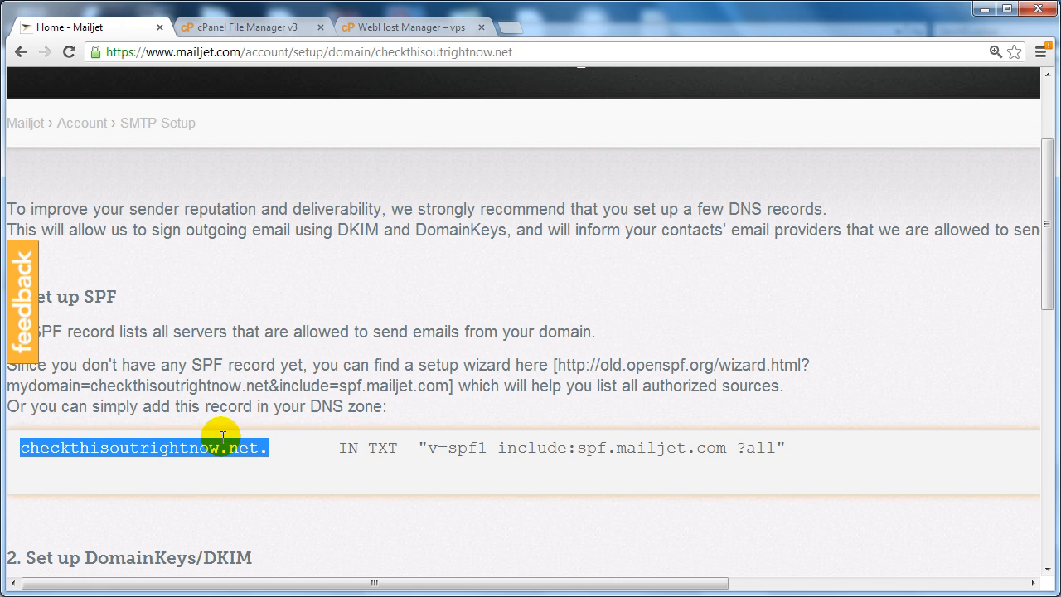
click(397, 27)
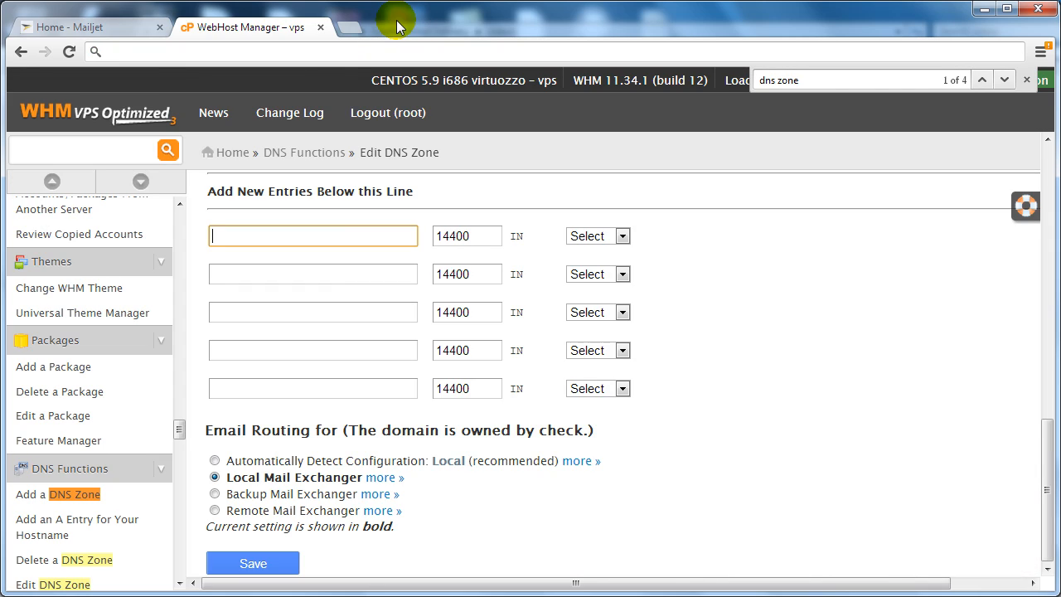
key(ctrl+v)
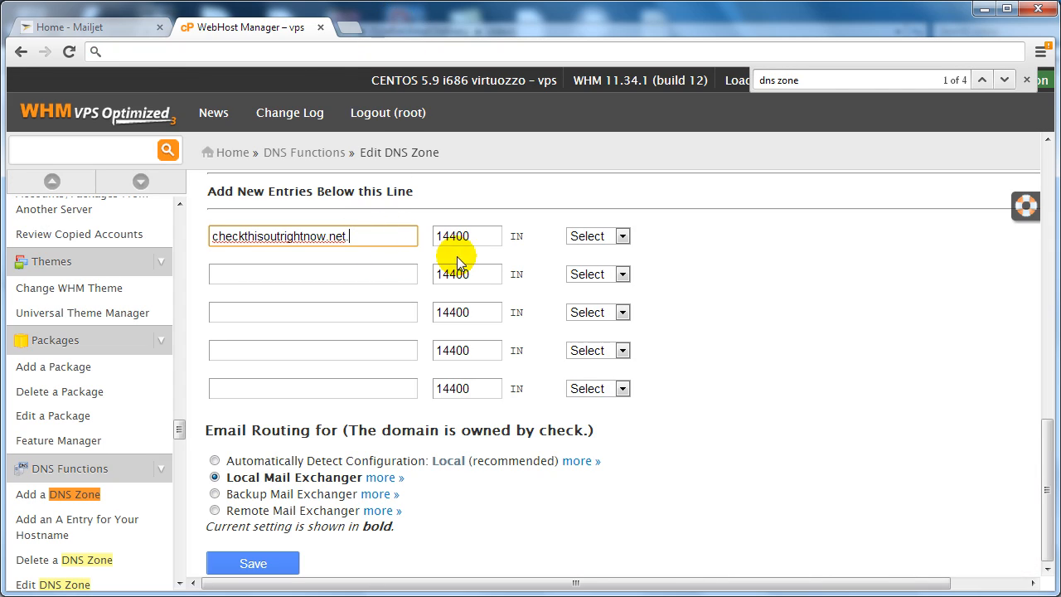
text(.)
click(458, 236)
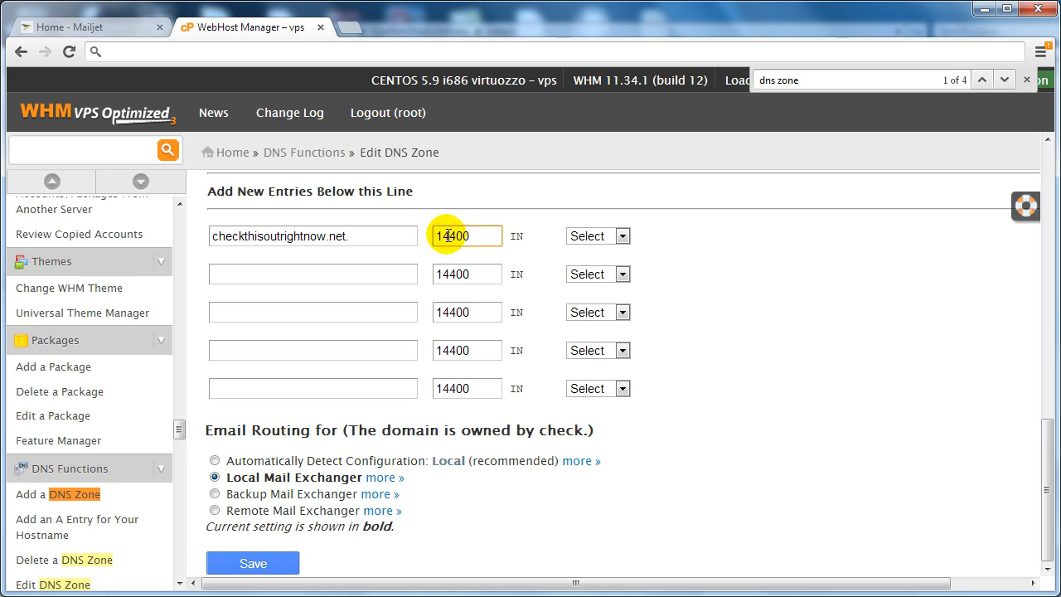
Make the first entry a TXT record and fill in 'v=spf1 include:spf.mailjet.com ?all' from Mailjet.
click(607, 236)
click(597, 479)
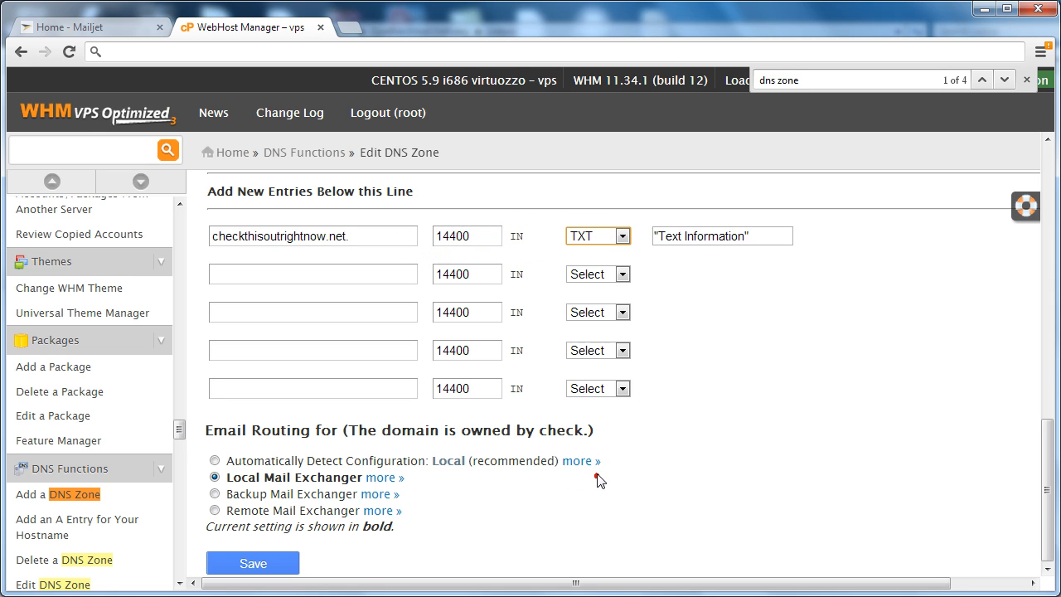
click(701, 238)
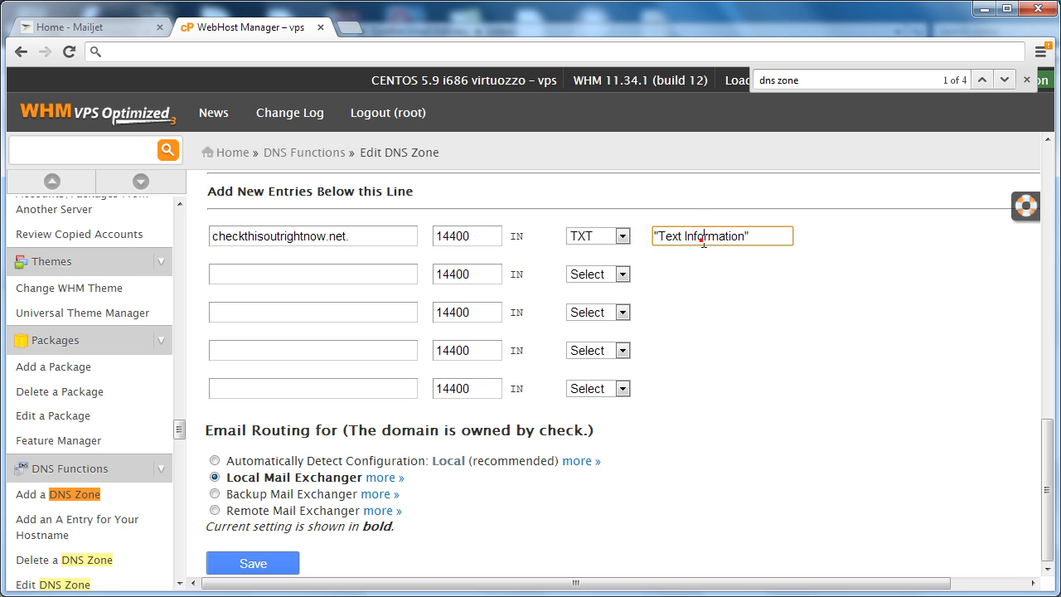
click(125, 30)
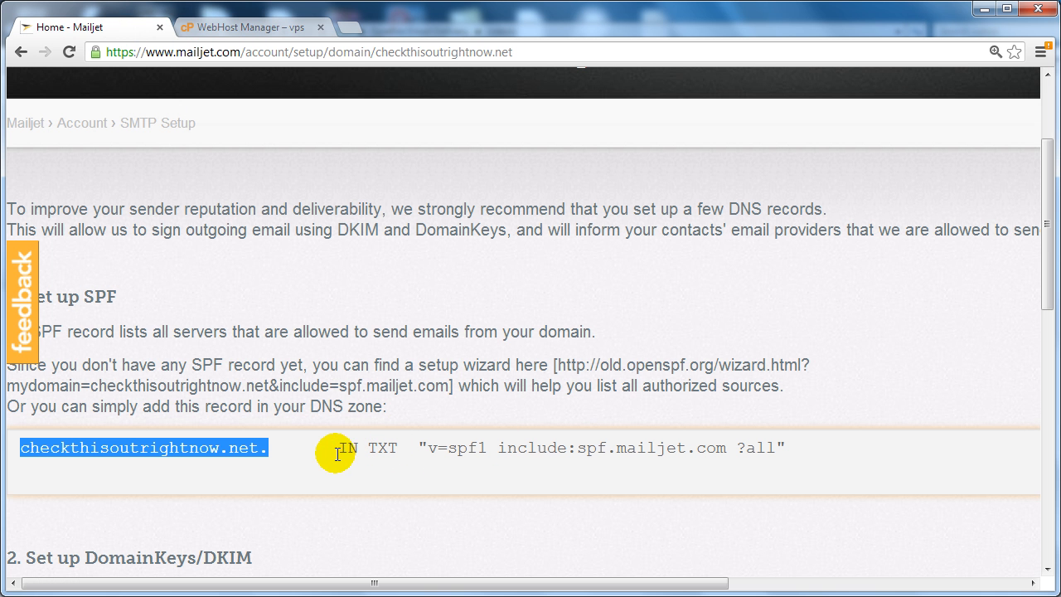
drag(418, 448, 793, 438)
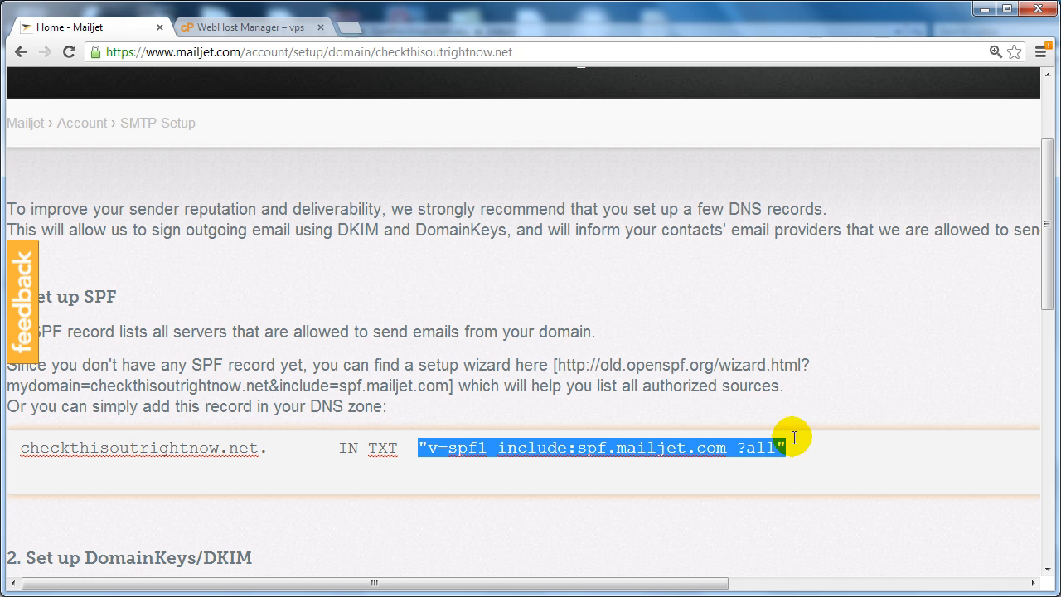
right_click(770, 446)
click(808, 295)
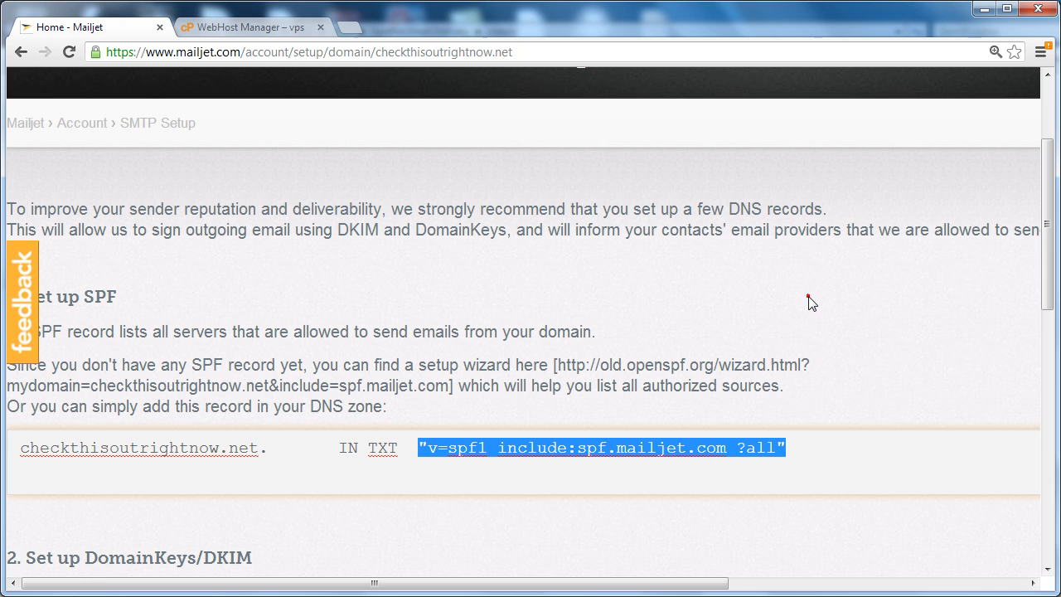
key(ctrl+Tab)
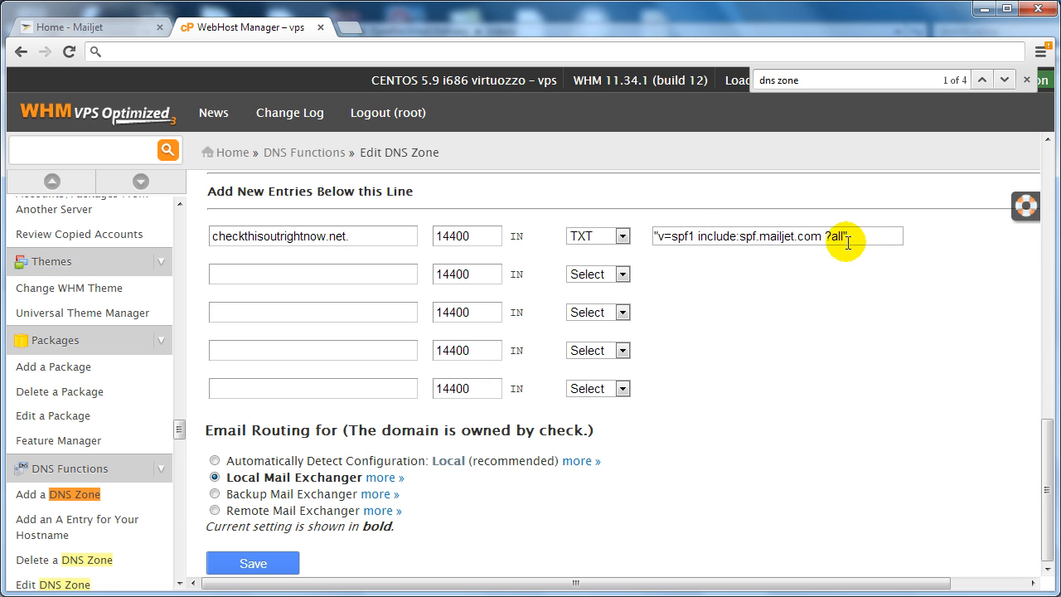
click(104, 26)
scroll(246, 314, down, 3)
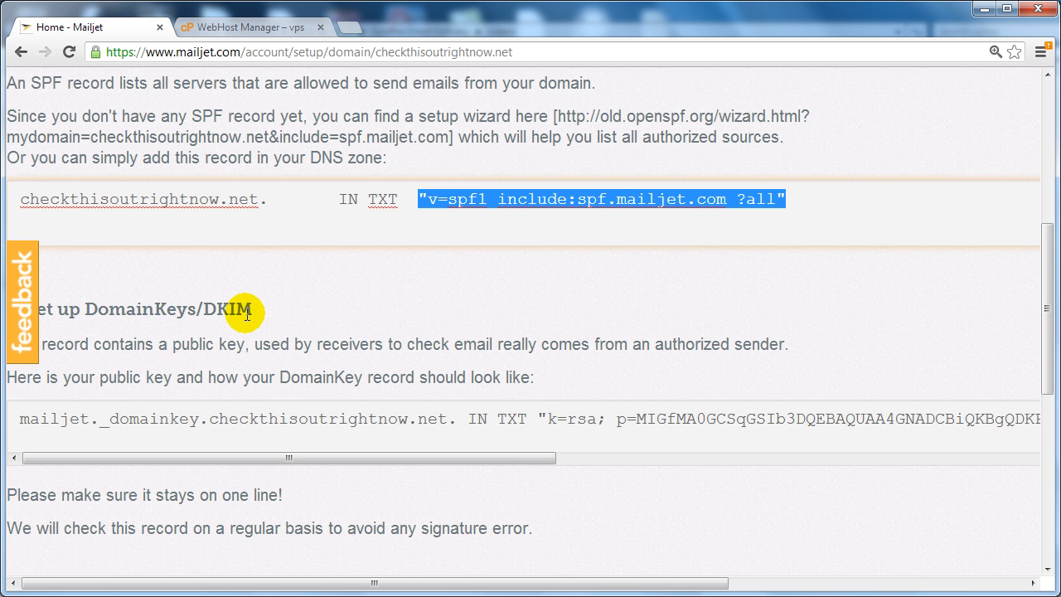
Paste Mailjet's DKIM name 'mailjet._domainkey.checkthisoutrightnow.net.' into the second entry and make it TXT.
click(17, 421)
drag(16, 421, 455, 421)
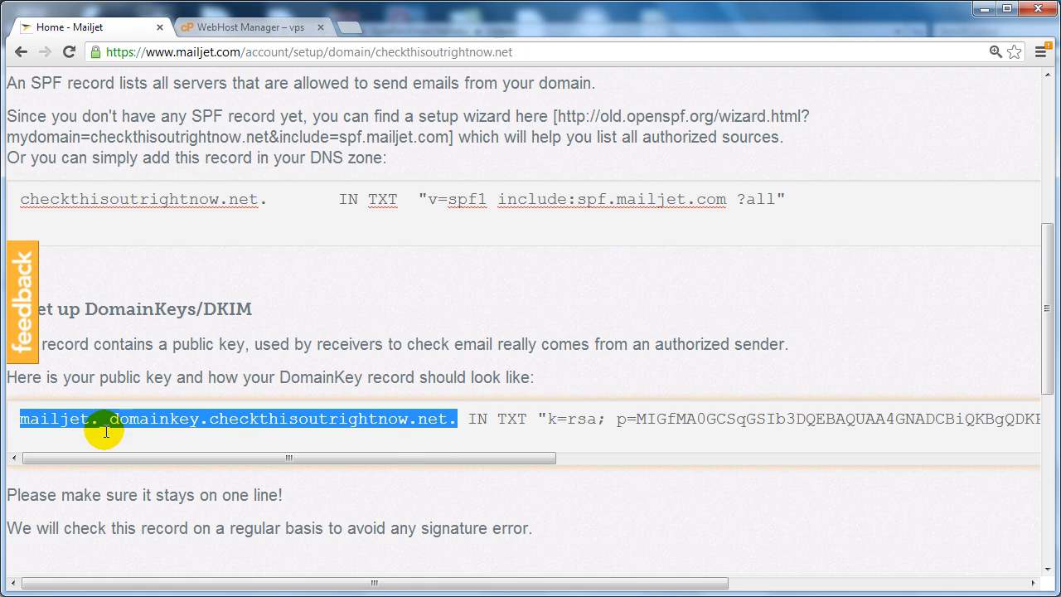
right_click(309, 412)
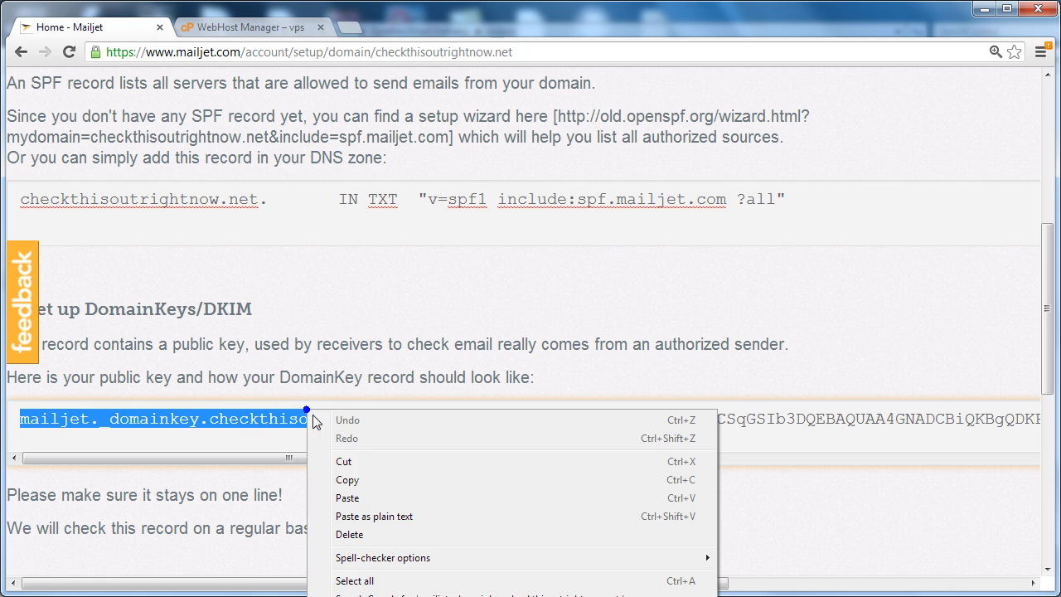
click(347, 480)
click(248, 26)
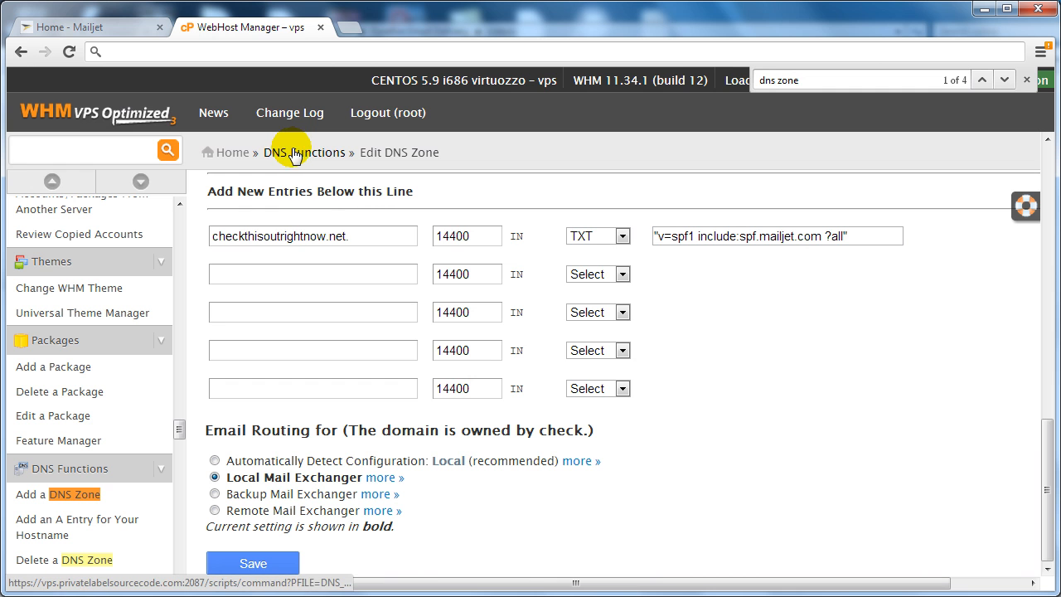
click(308, 283)
key(ctrl+v)
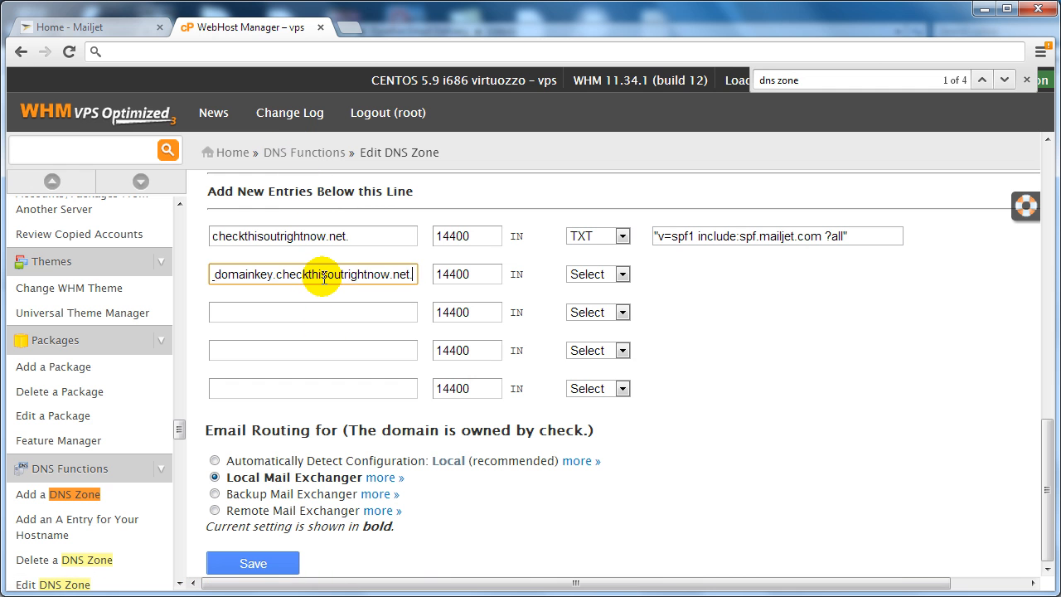
click(617, 275)
click(602, 517)
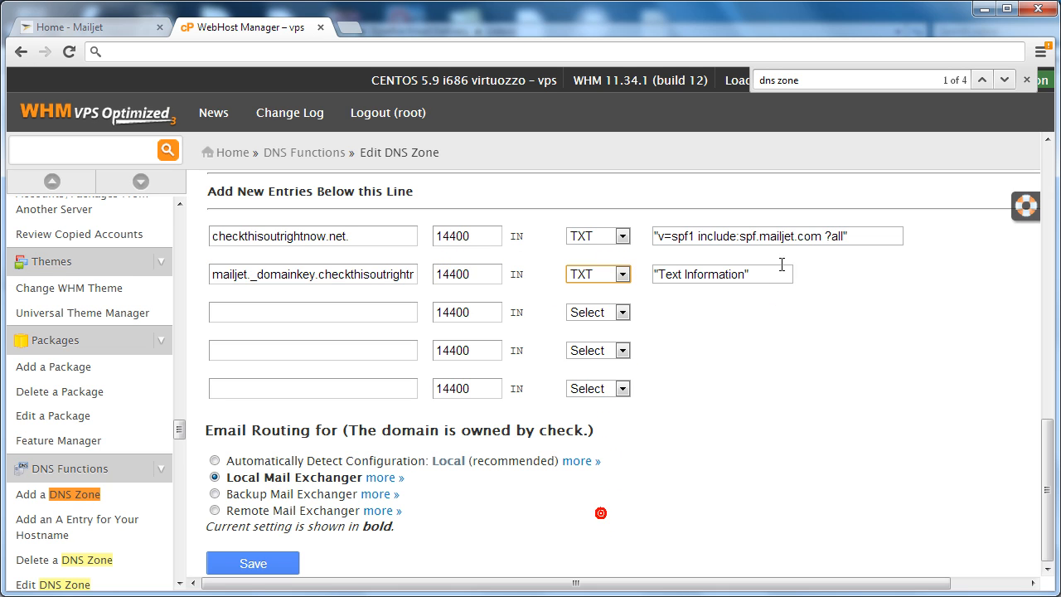
Fill the second entry with Mailjet's k=rsa DKIM public key and save the zone.
click(779, 273)
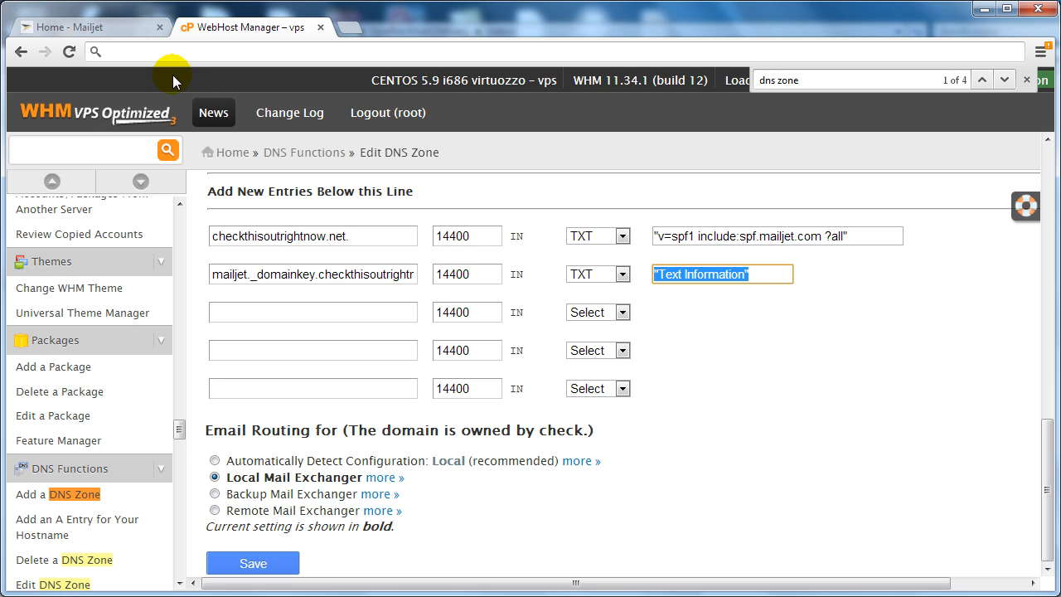
click(98, 27)
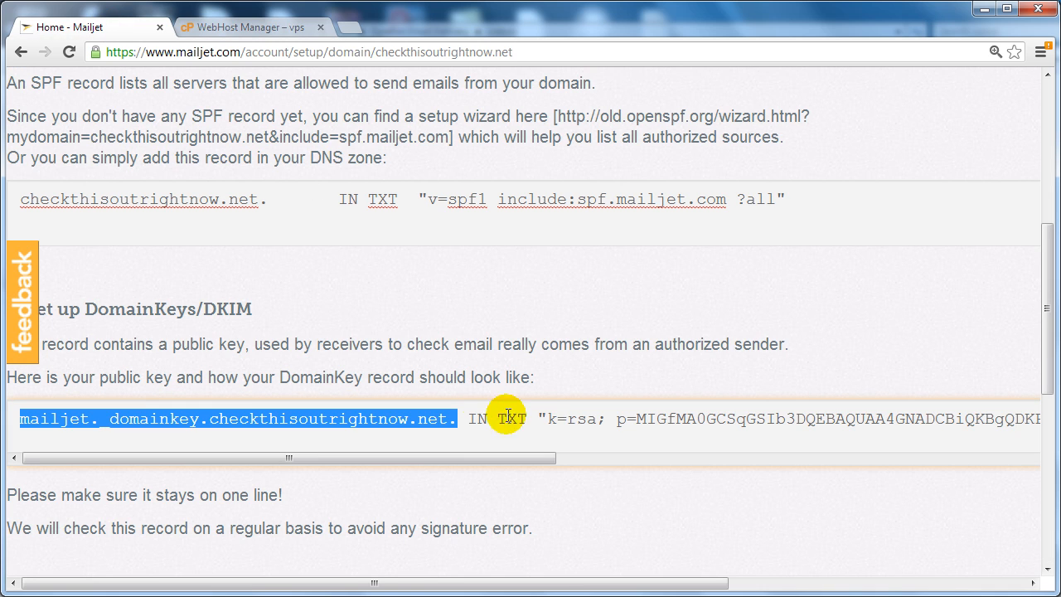
drag(539, 416, 800, 419)
right_click(797, 421)
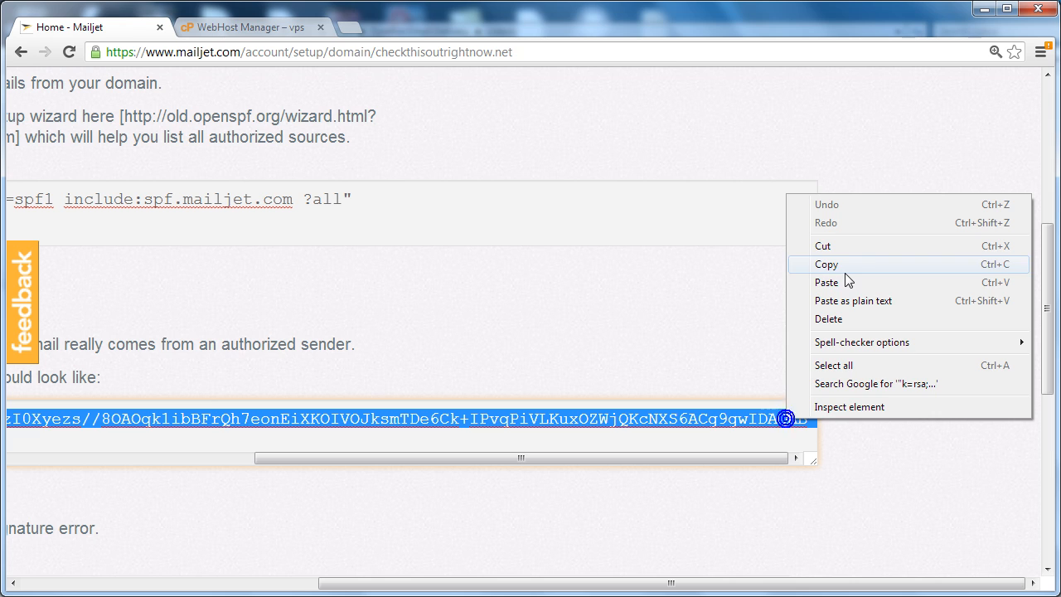
click(845, 270)
click(279, 27)
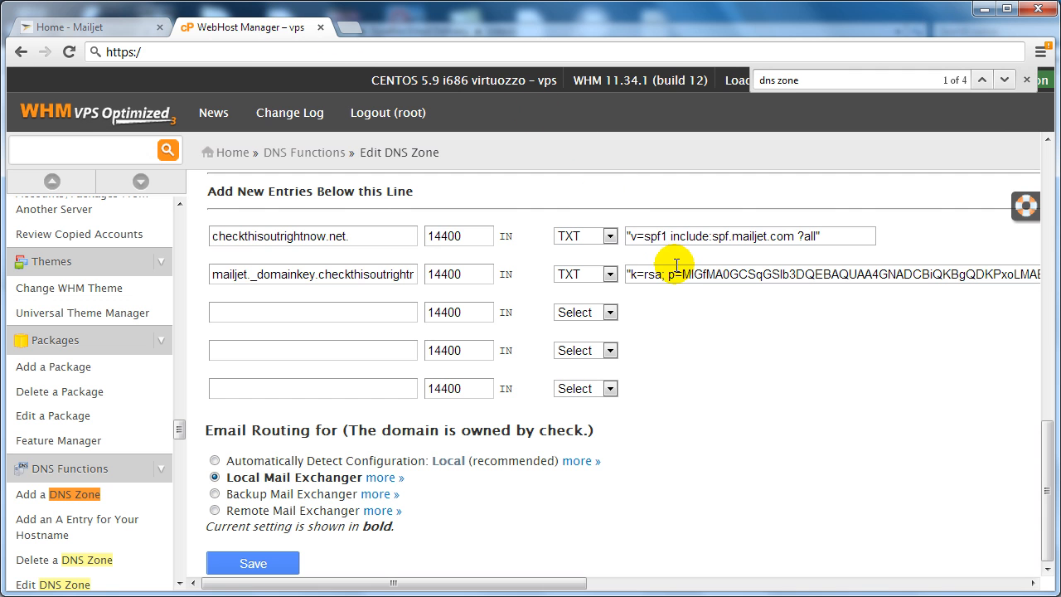
click(251, 568)
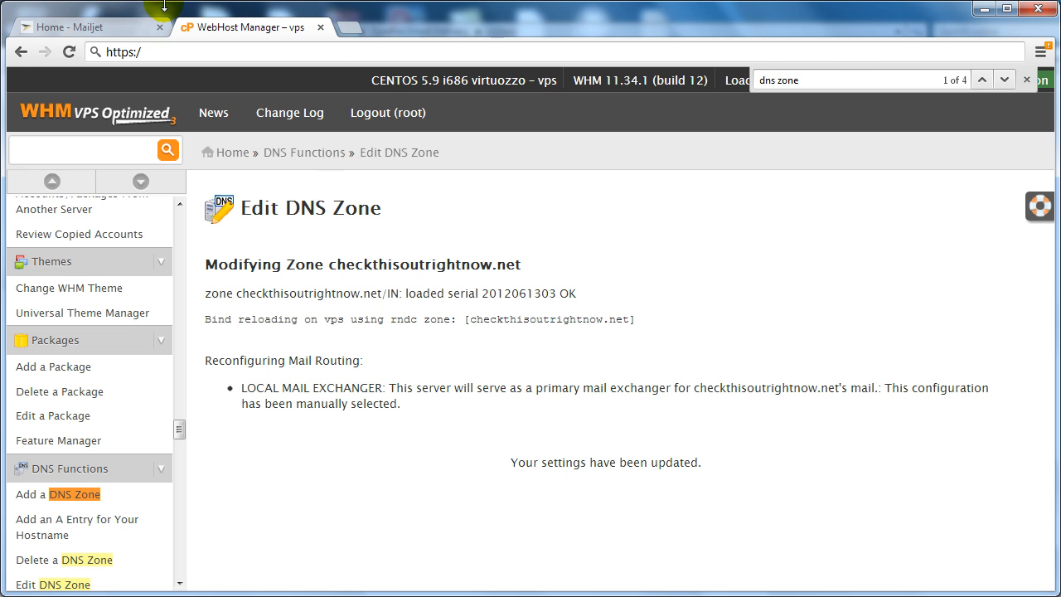
On Mailjet's SMTP setup page, Force refresh the DNS check for checkthisoutrightnow.net.
click(97, 33)
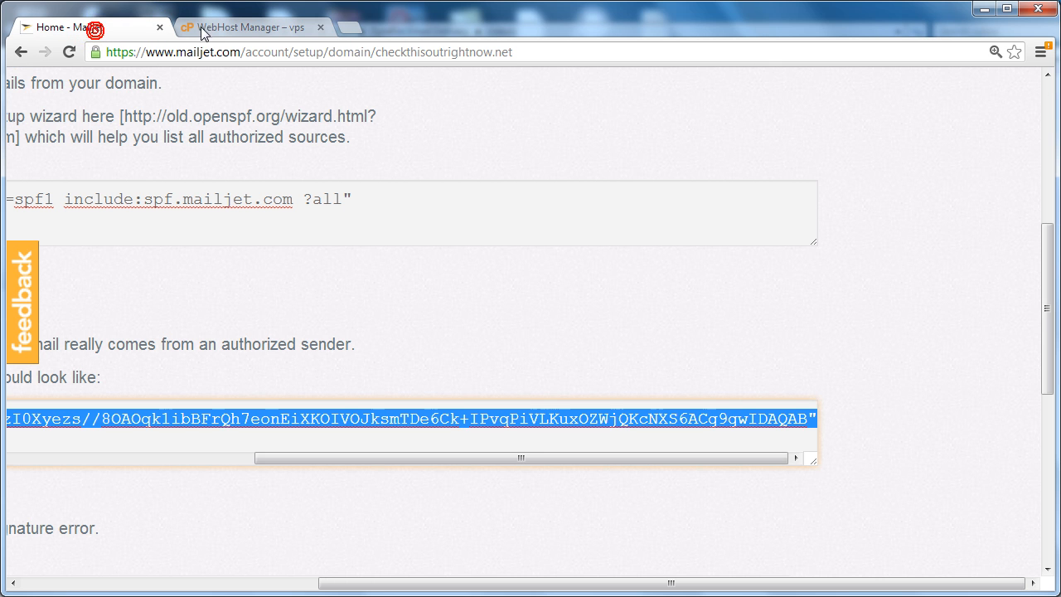
click(448, 365)
drag(362, 588, 41, 504)
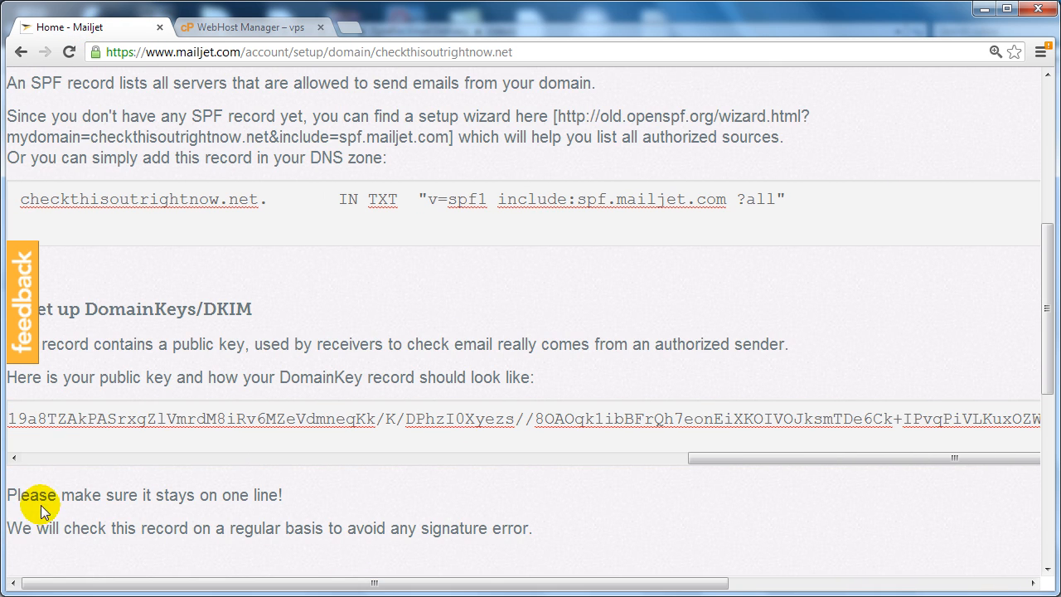
key(ctrl+minus)
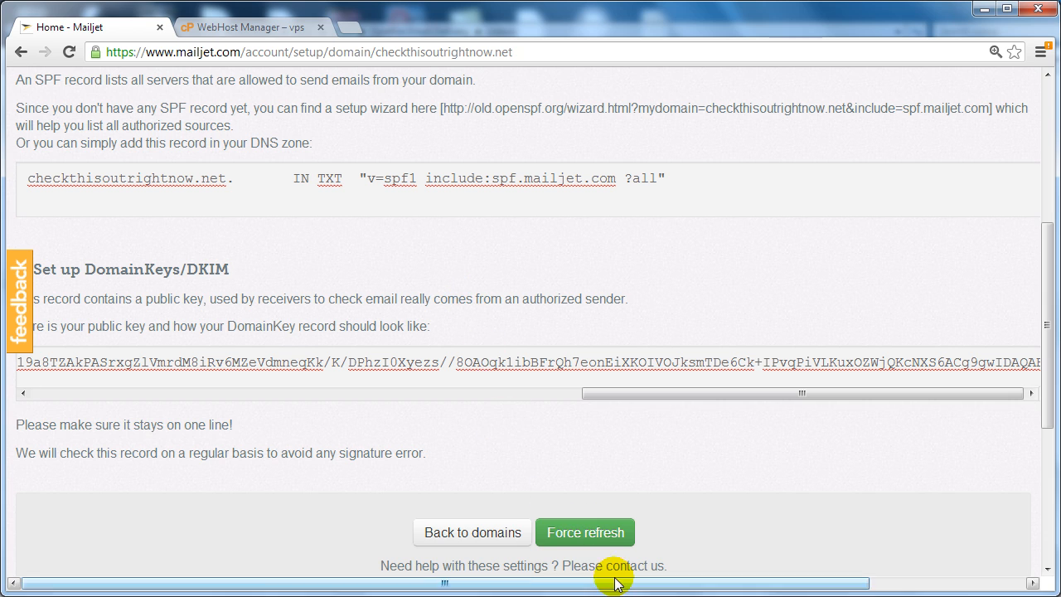
click(559, 541)
key(ctrl+plus)
key(ctrl+plus)
key(ctrl+plus)
key(ctrl+plus)
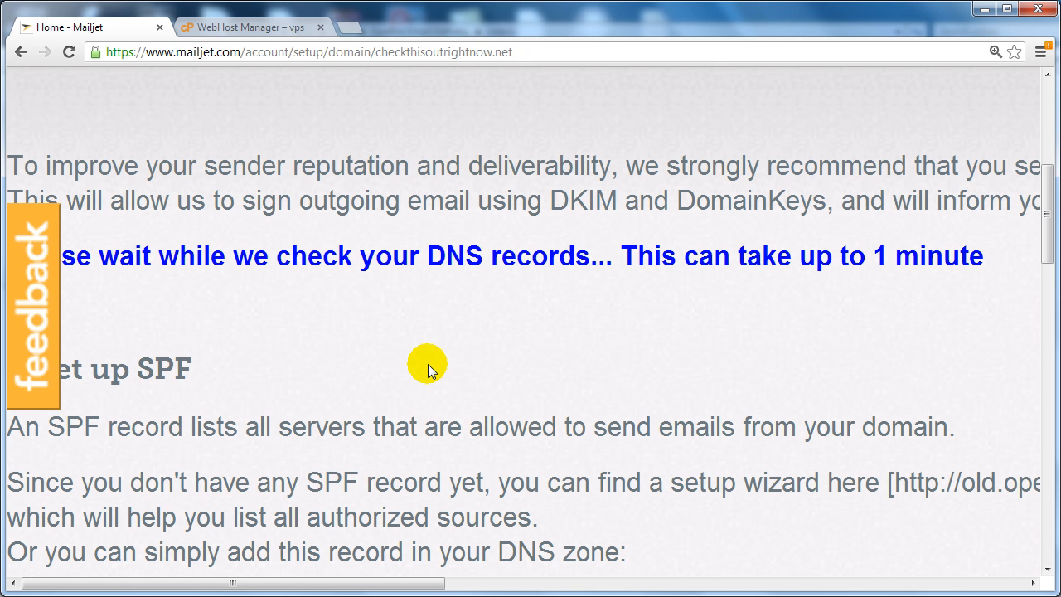